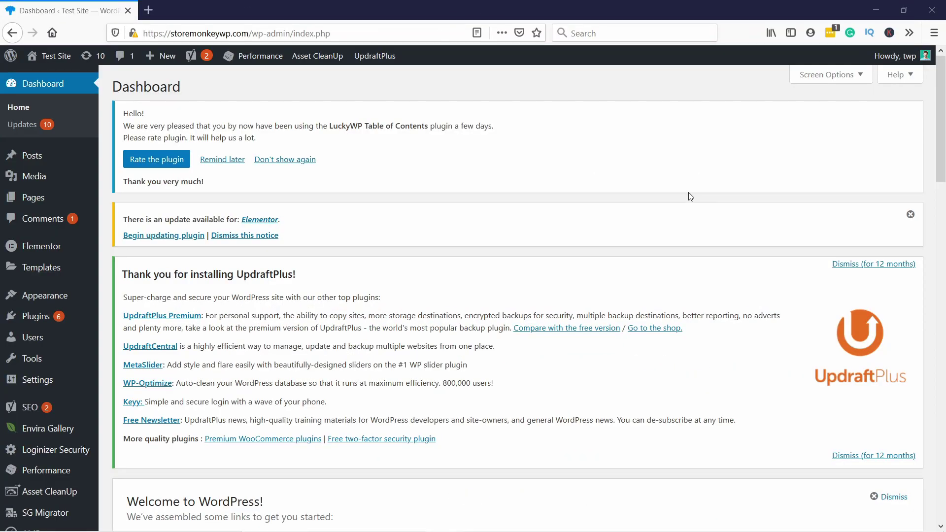
# Step: Search the new-plugin directory for "WhatsApp Chat"
pyautogui.moveTo(35, 316)
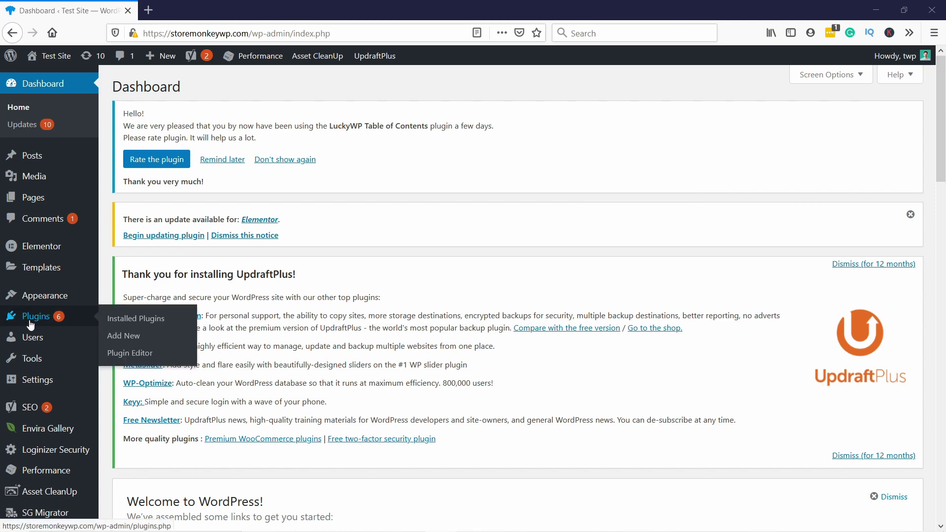
pyautogui.click(125, 336)
pyautogui.click(763, 271)
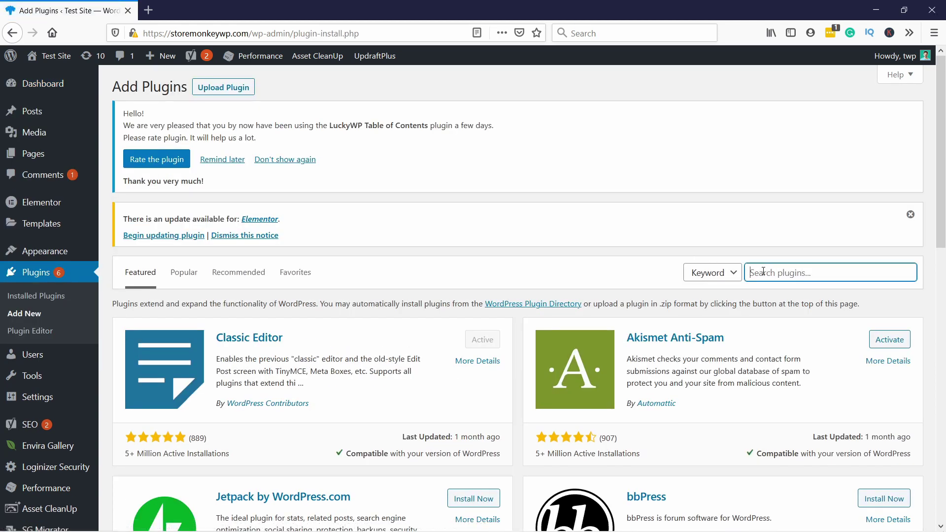
pyautogui.write('whatsapp')
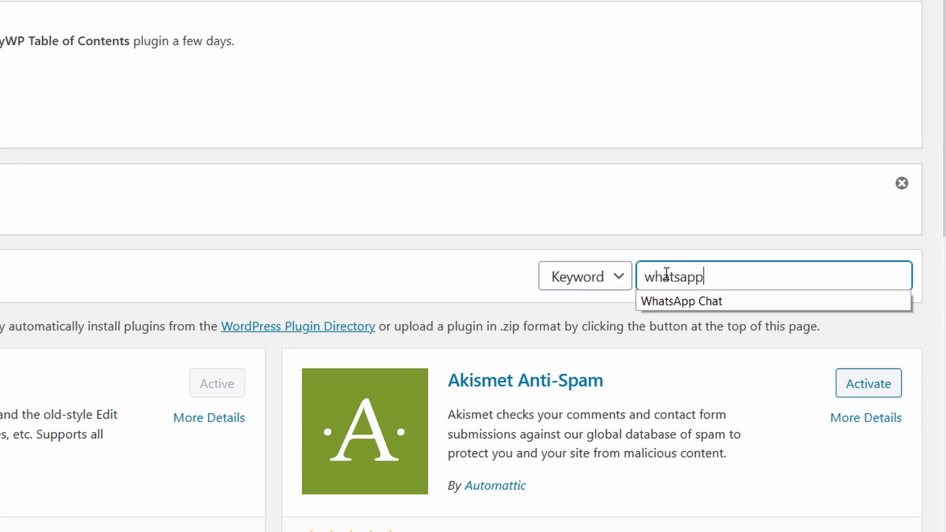
pyautogui.click(726, 300)
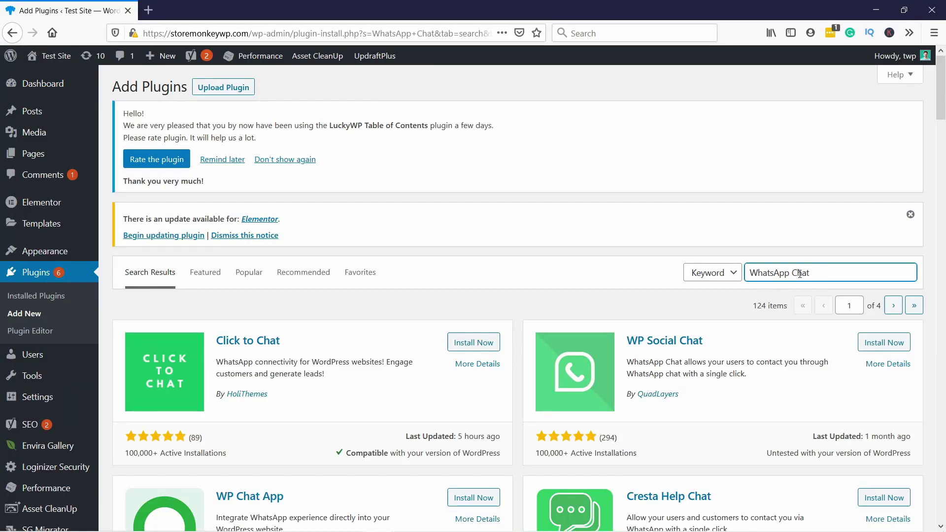
# Step: Install and activate the WP Social Chat plugin by QuadLayers
pyautogui.scroll(-4, 376, 225)
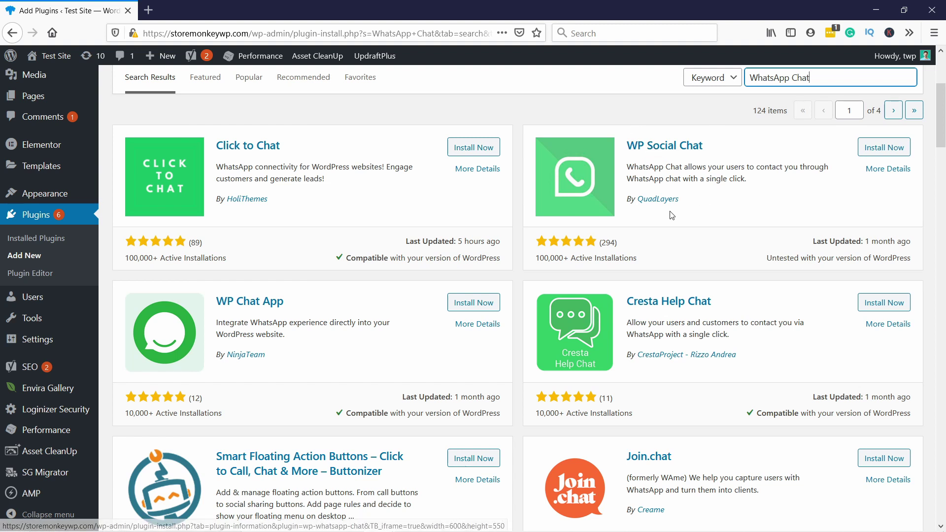
pyautogui.click(878, 148)
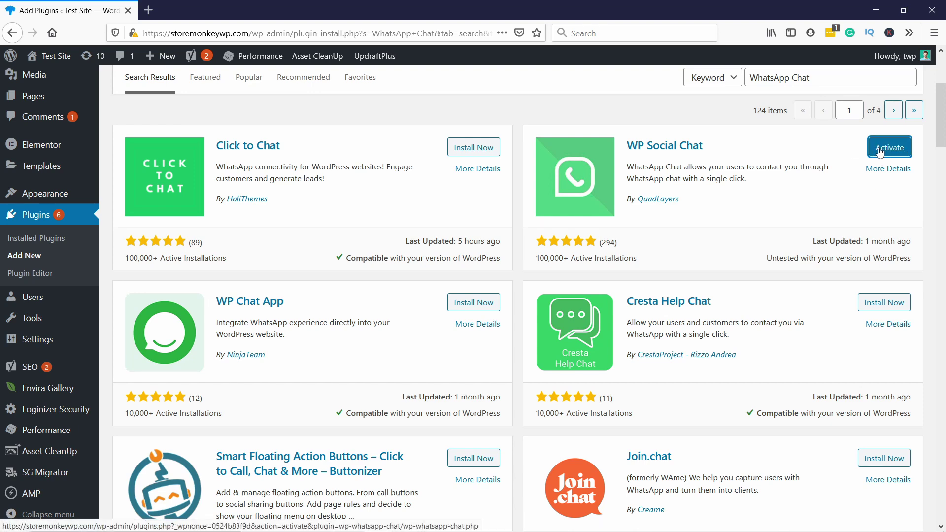
pyautogui.click(880, 150)
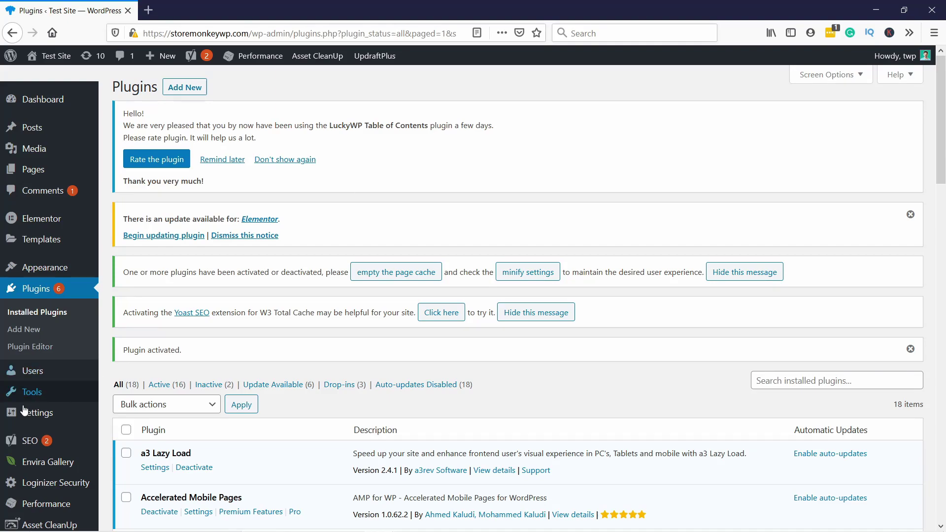
# Step: Go to the WP Social Chat plugin's welcome page in the site admin
pyautogui.scroll(-4, 30, 406)
pyautogui.moveTo(51, 454)
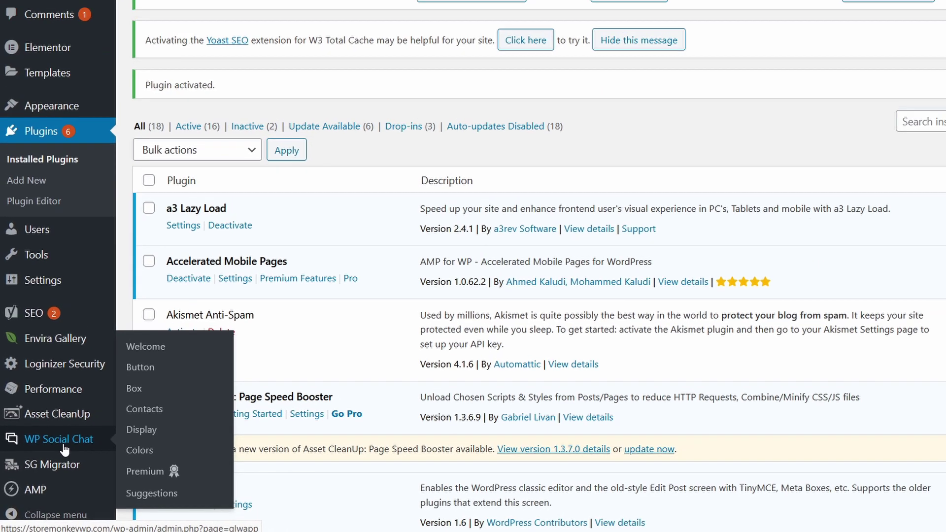
pyautogui.click(74, 428)
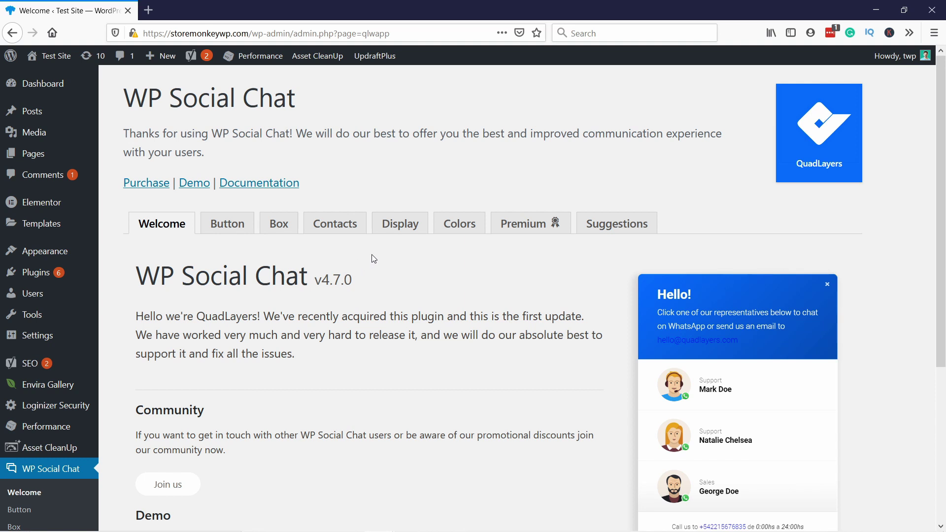
# Step: In the plugin's Display settings, keep Show in all devices, include All for both Target and Categories, and save
pyautogui.click(394, 232)
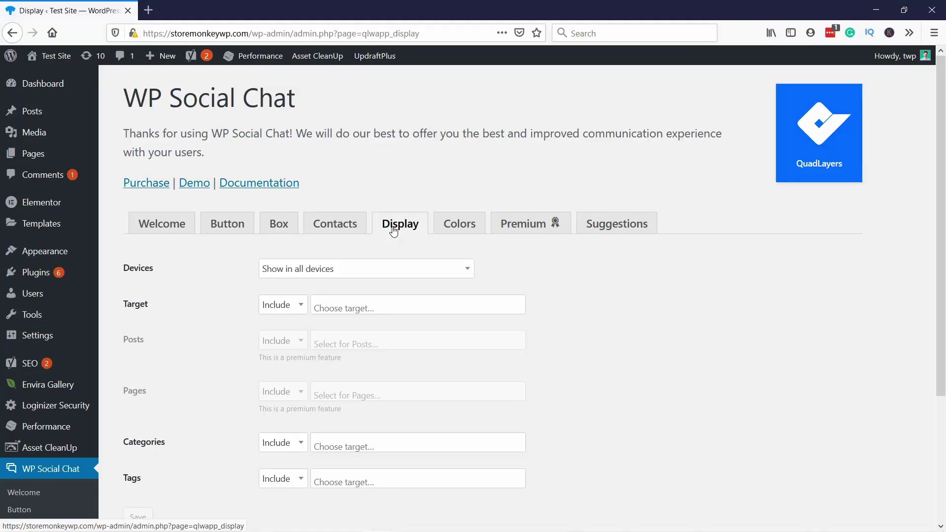
pyautogui.scroll(-1, 389, 233)
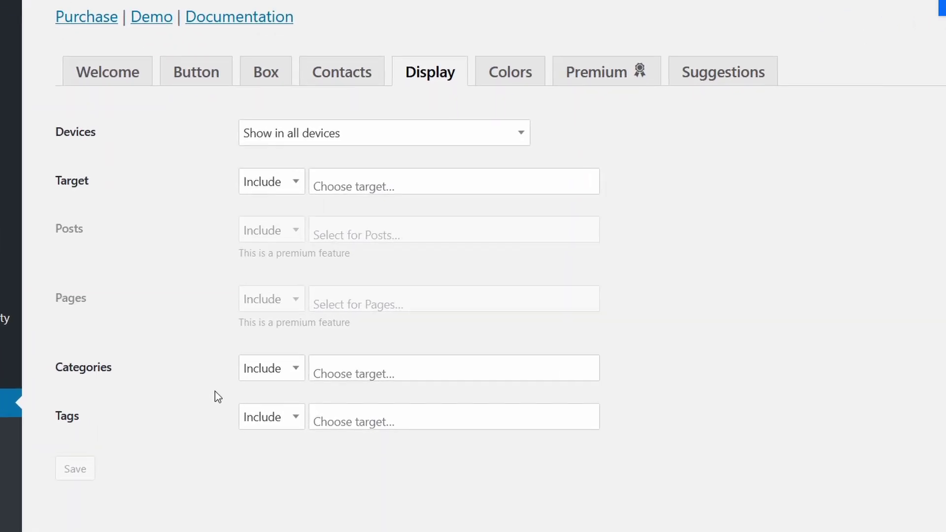
pyautogui.click(290, 112)
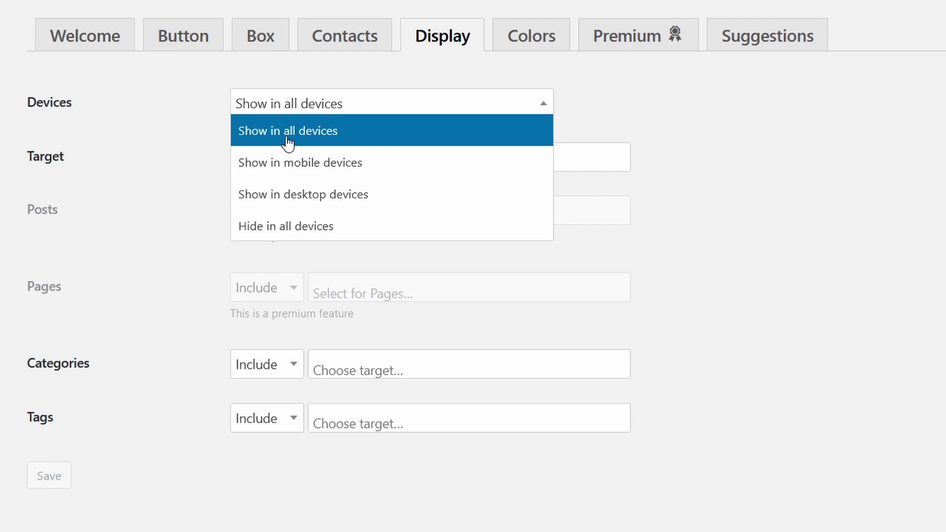
pyautogui.click(150, 102)
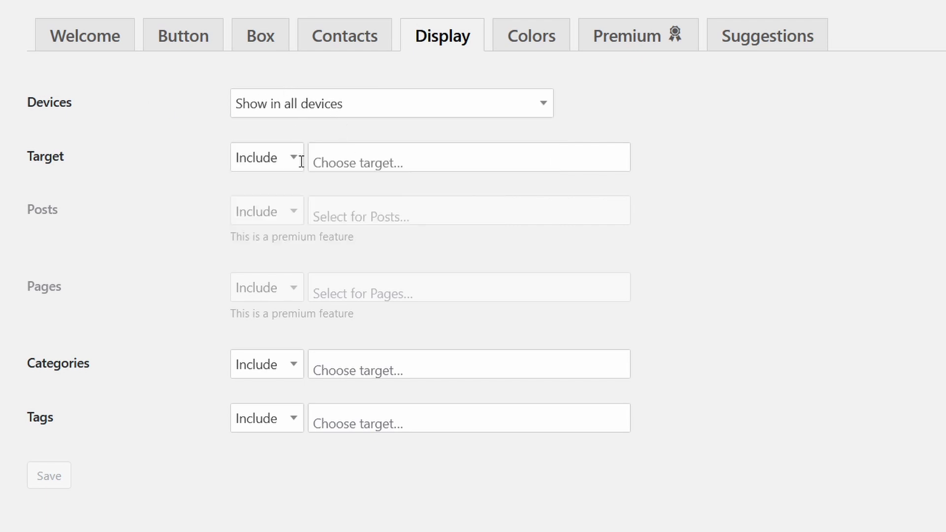
pyautogui.click(365, 163)
pyautogui.click(340, 190)
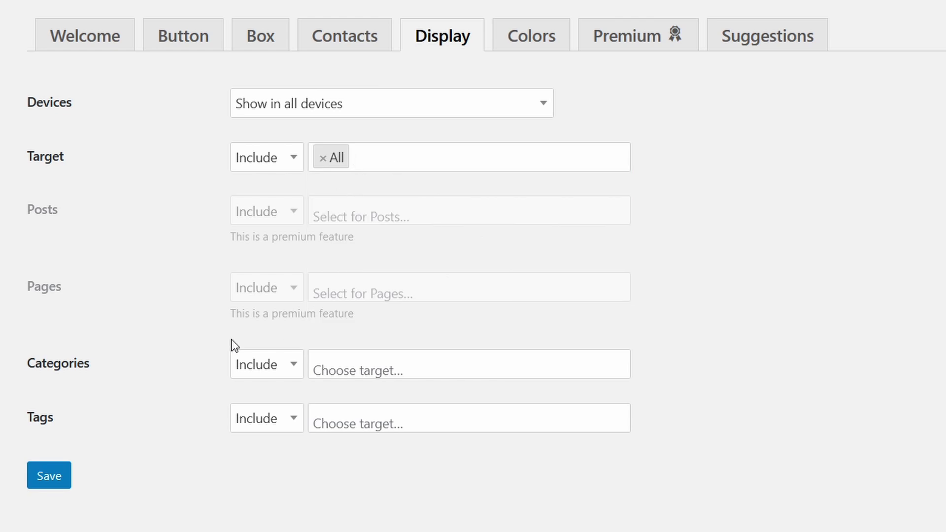
pyautogui.click(340, 364)
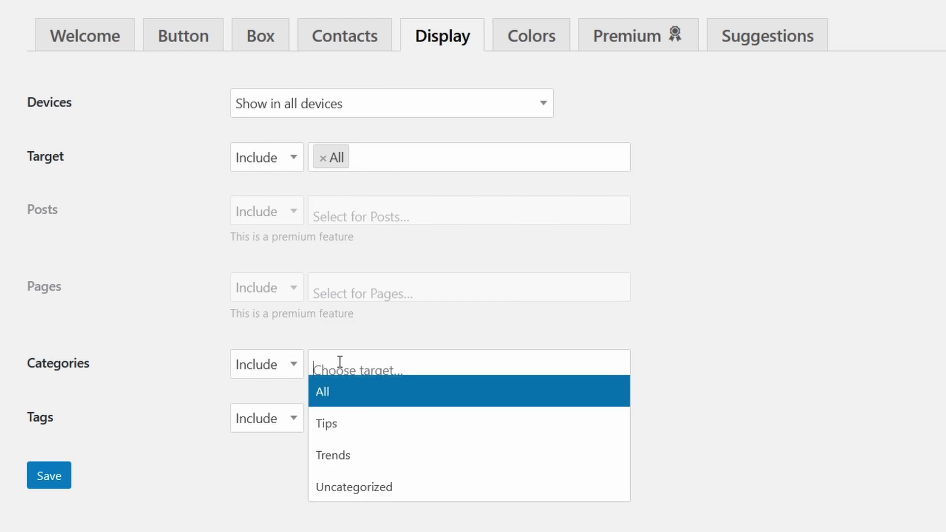
pyautogui.click(324, 395)
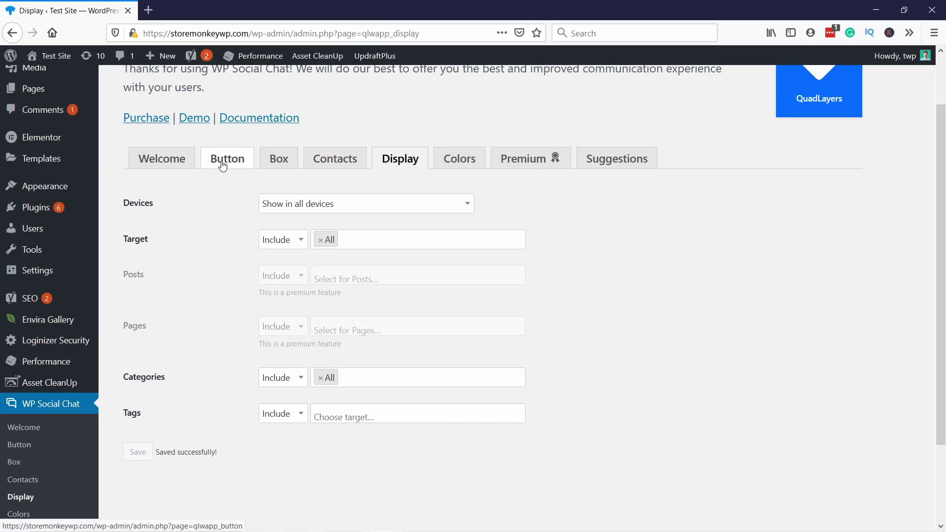
# Step: In the plugin's Button settings, replace the sample phone number with the WhatsApp contact number and save
pyautogui.click(222, 166)
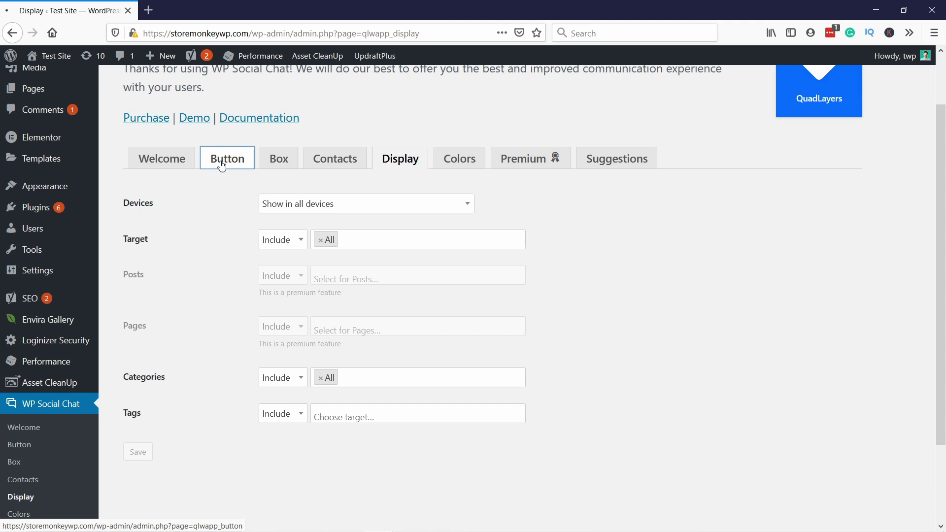
pyautogui.scroll(-6, 380, 226)
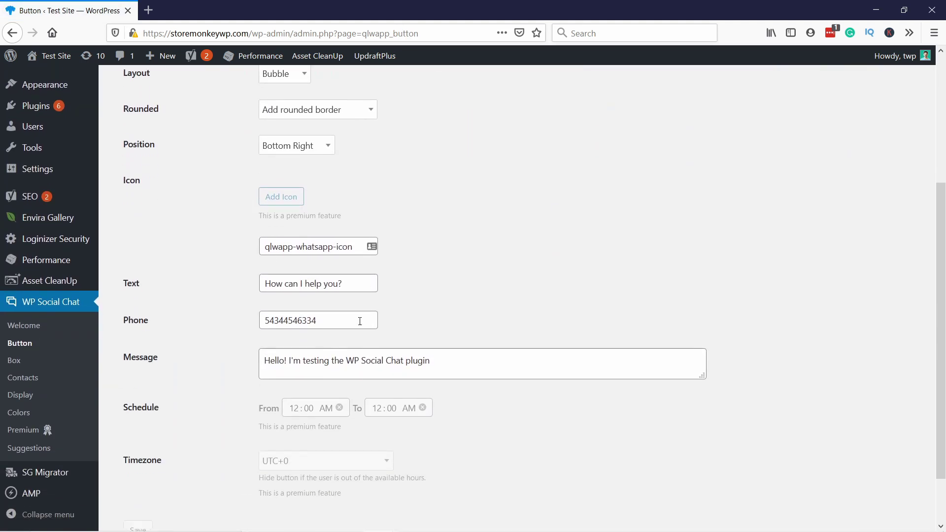
pyautogui.moveTo(329, 320); pyautogui.dragTo(234, 311)
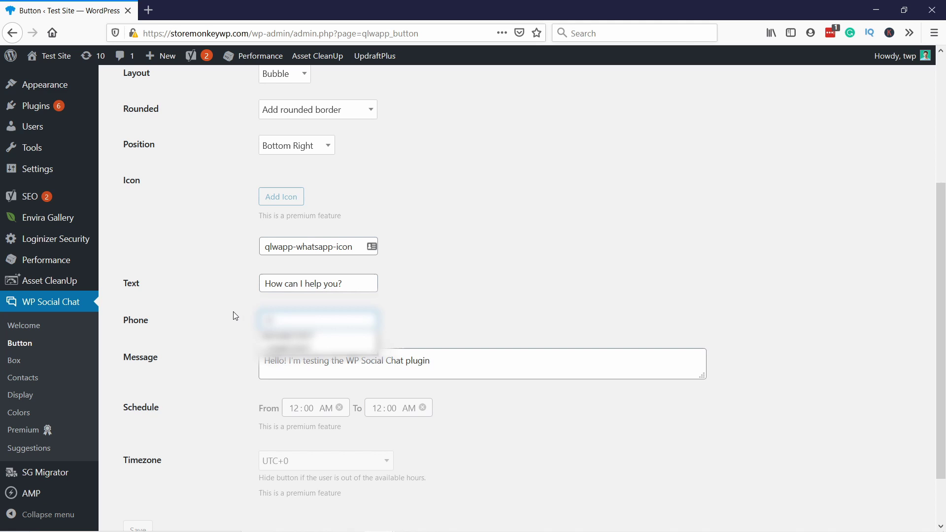
pyautogui.write('+1')
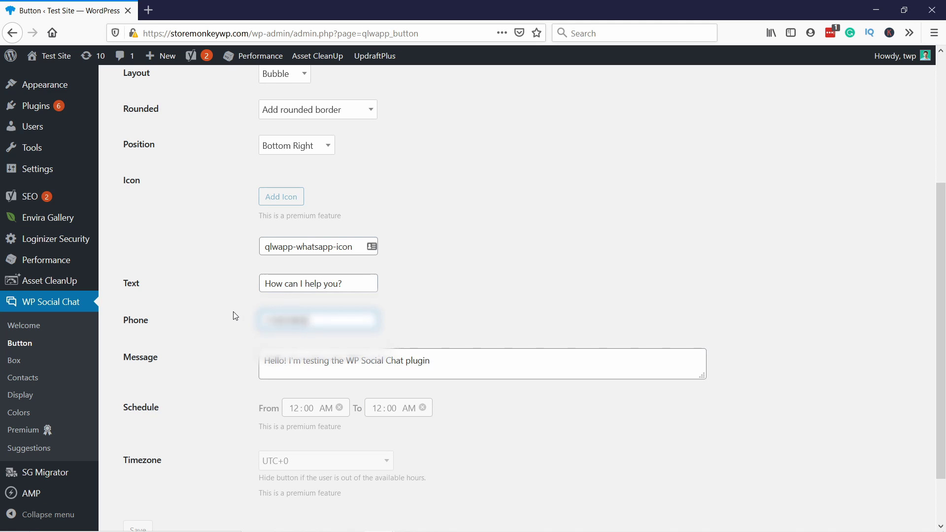
pyautogui.click(428, 309)
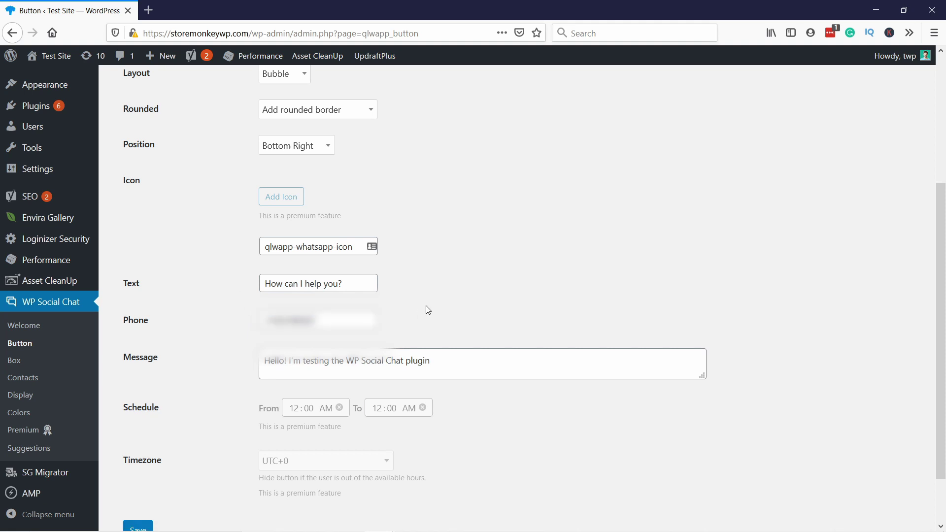
pyautogui.scroll(-2, 236, 439)
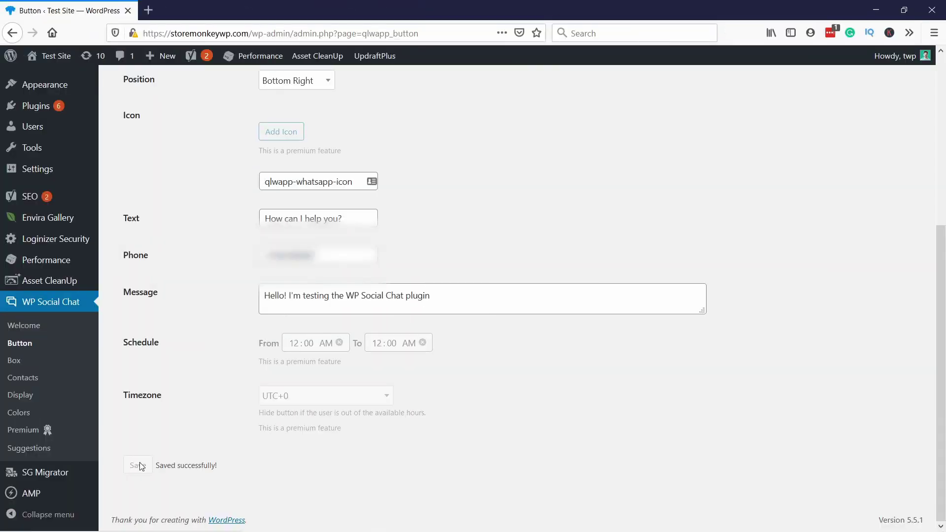
# Step: Open the live site in a new tab and send the prefilled WhatsApp test message on both desktop and phone
pyautogui.moveTo(53, 58)
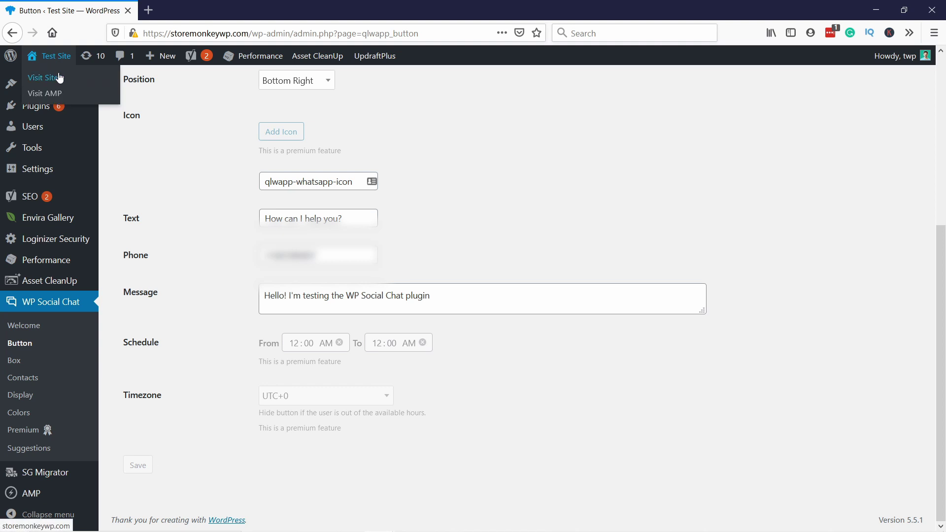
pyautogui.rightClick(59, 78)
pyautogui.click(89, 84)
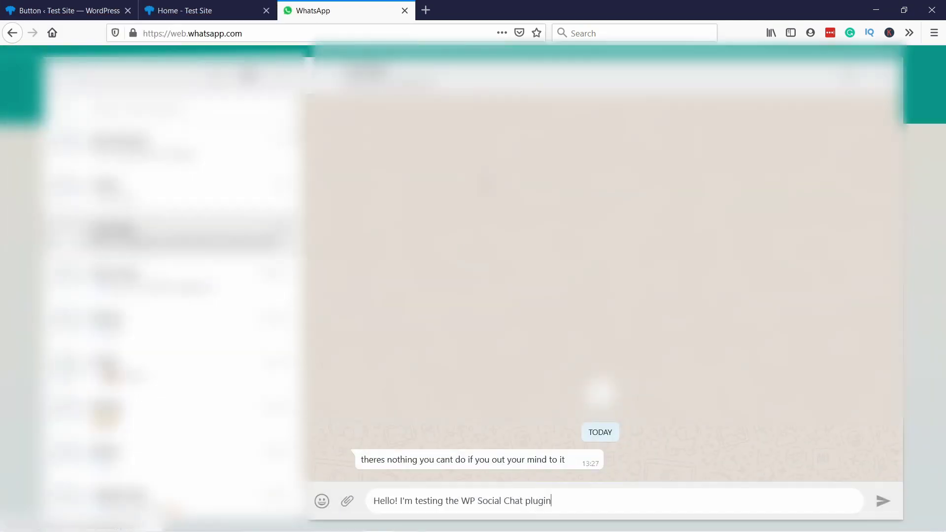
pyautogui.press('Return')
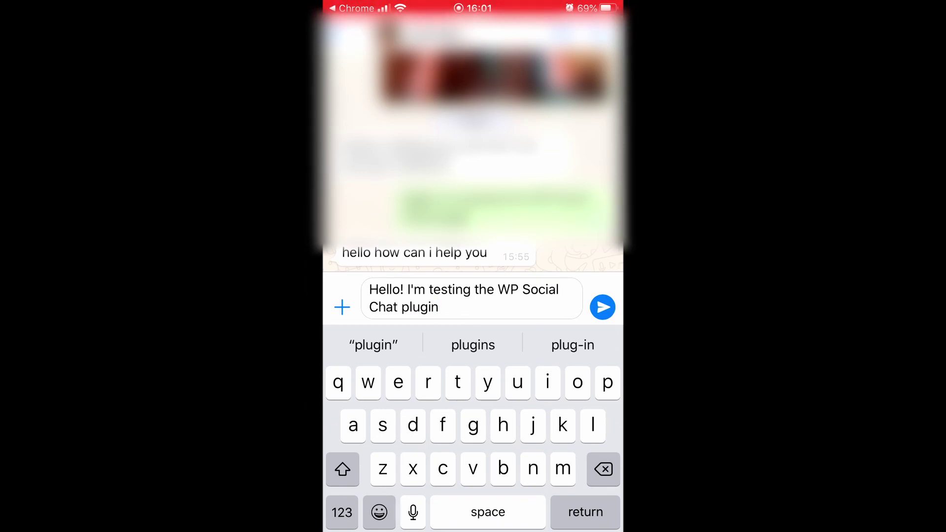
pyautogui.click(603, 308)
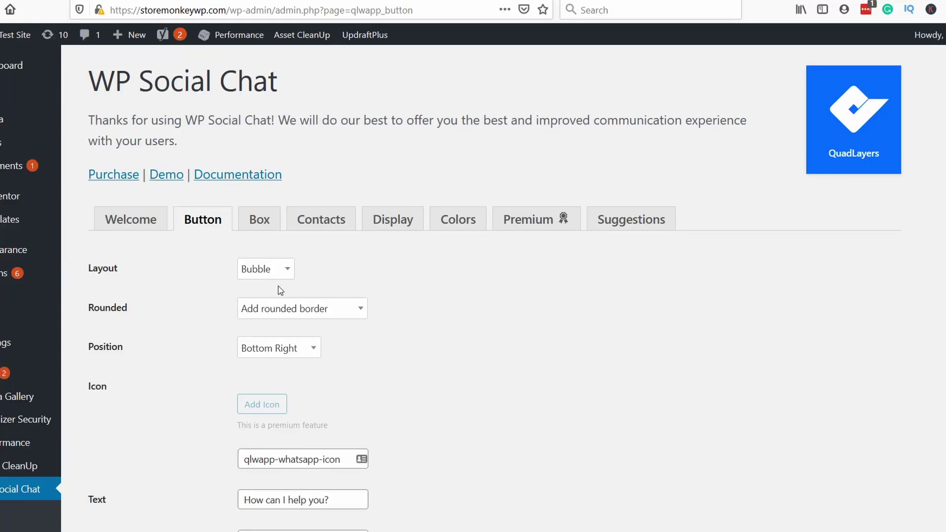
# Step: Set the chat button's layout to Button, keeping Add rounded border and the Bottom Right position
pyautogui.click(270, 270)
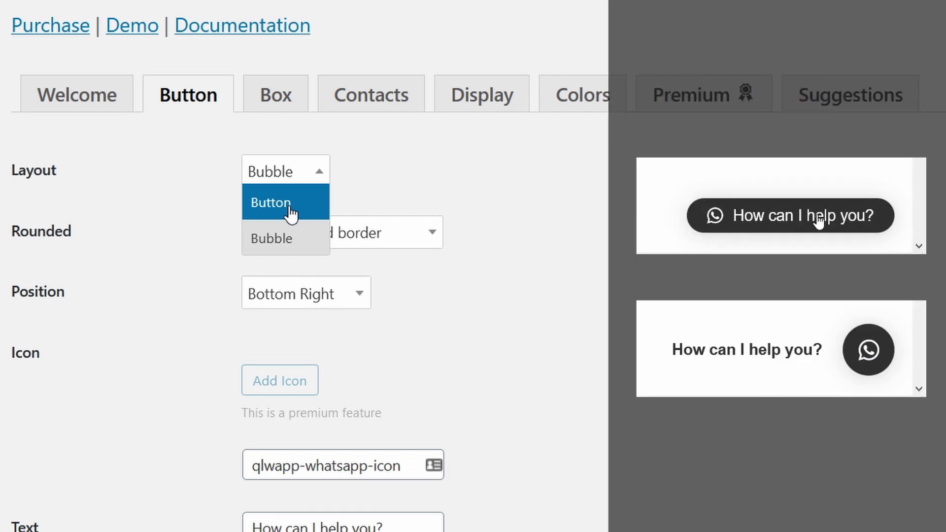
pyautogui.click(290, 213)
pyautogui.click(317, 239)
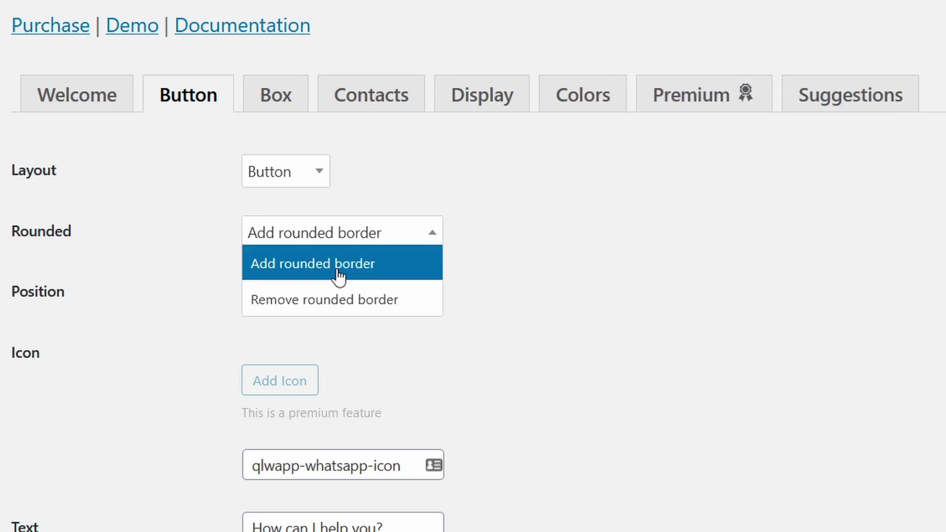
pyautogui.click(339, 268)
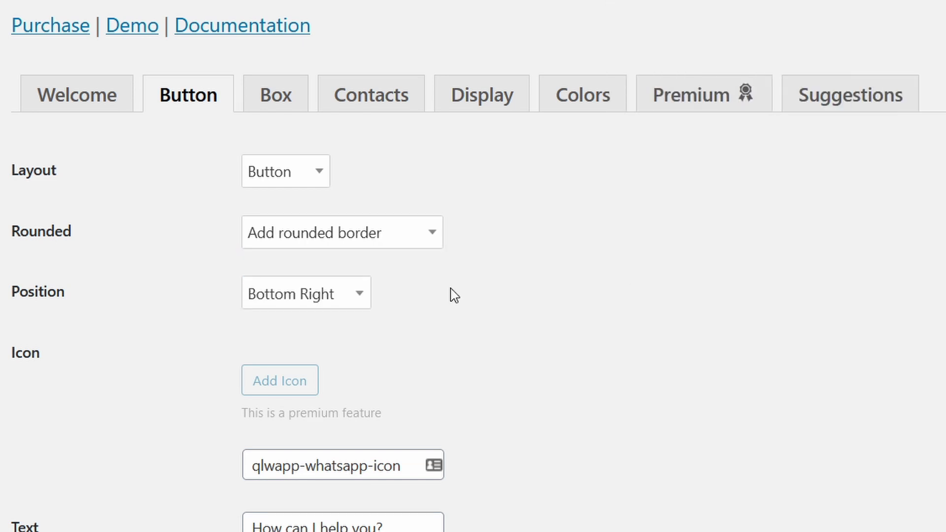
pyautogui.click(349, 303)
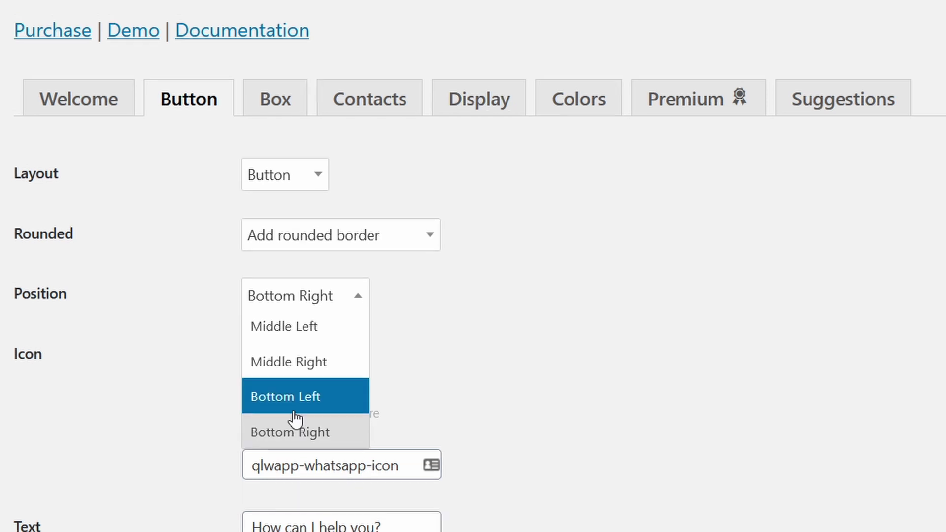
pyautogui.click(294, 432)
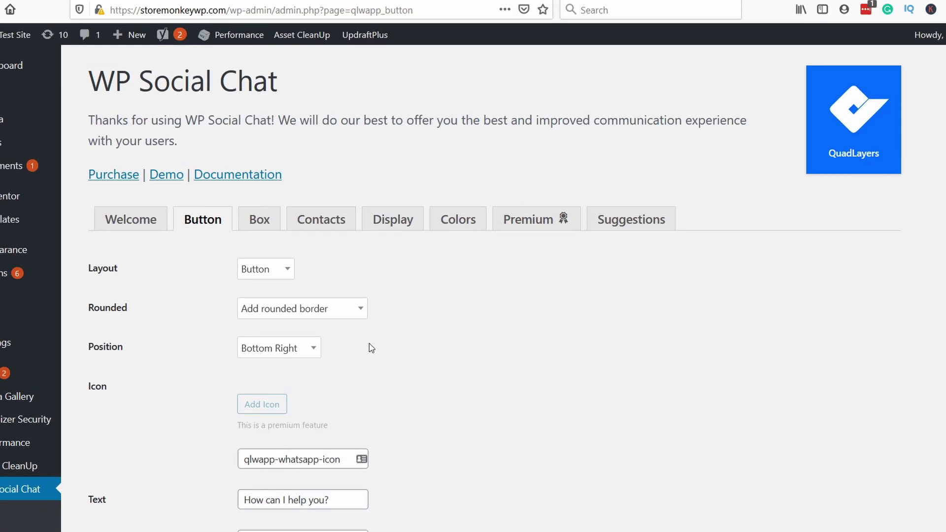
# Step: Change the chat button's text to "Live chat"
pyautogui.scroll(-3, 371, 341)
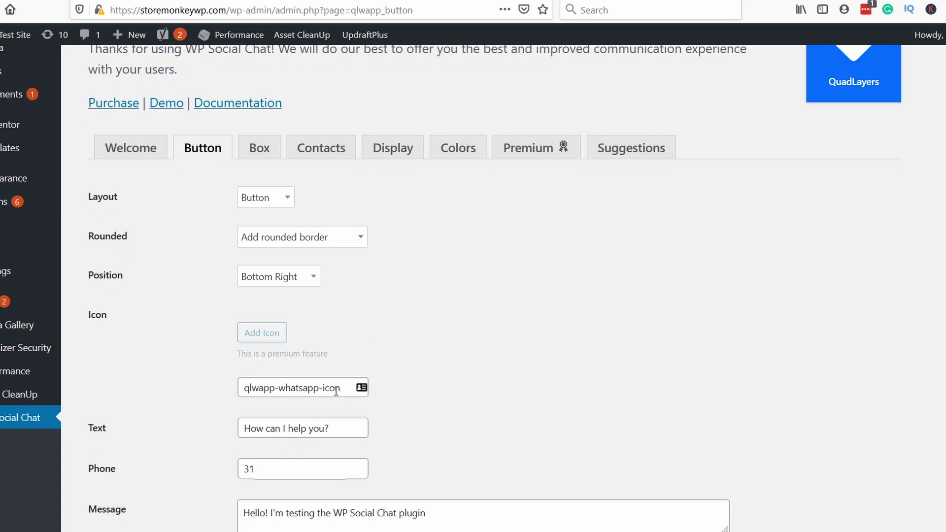
pyautogui.scroll(-3, 345, 296)
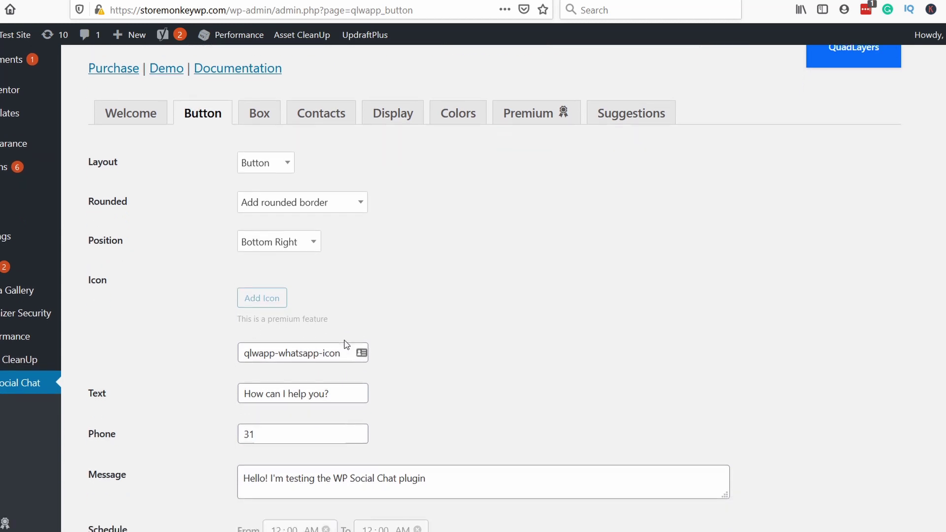
pyautogui.moveTo(335, 356); pyautogui.dragTo(185, 352)
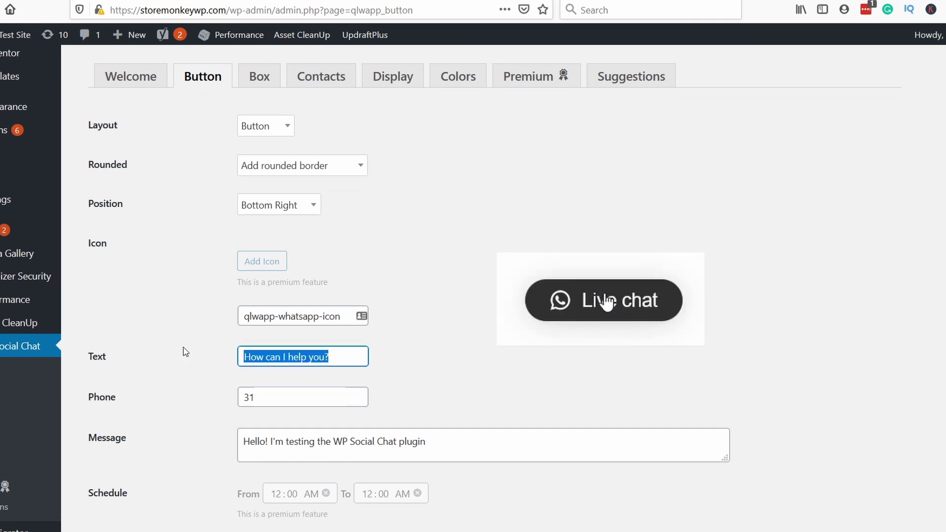
pyautogui.write('Live chat')
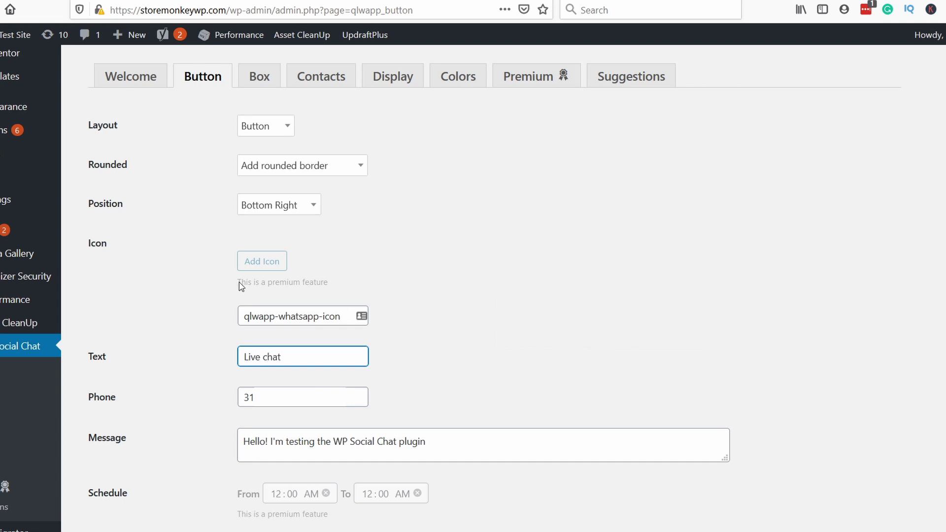
# Step: Check the prefilled WhatsApp message, leave it as is and save the Button settings
pyautogui.scroll(-3, 480, 302)
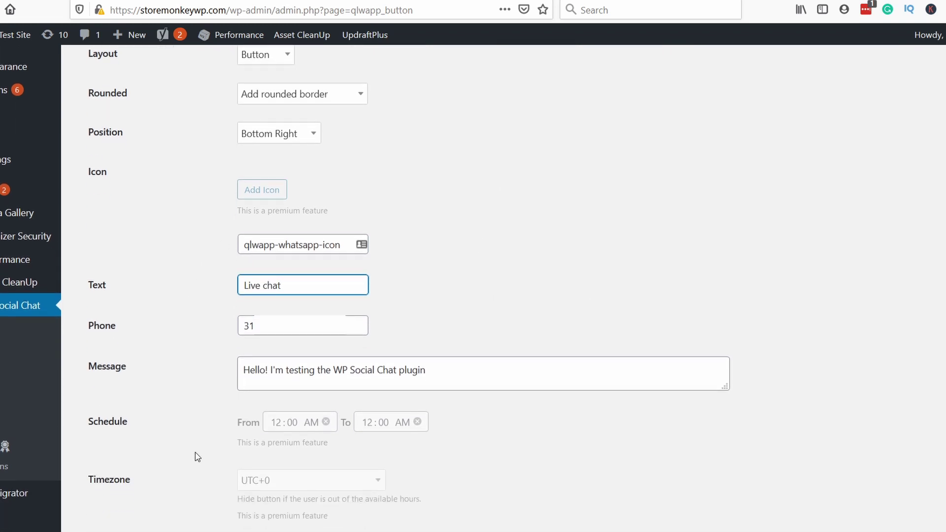
pyautogui.scroll(-3, 239, 359)
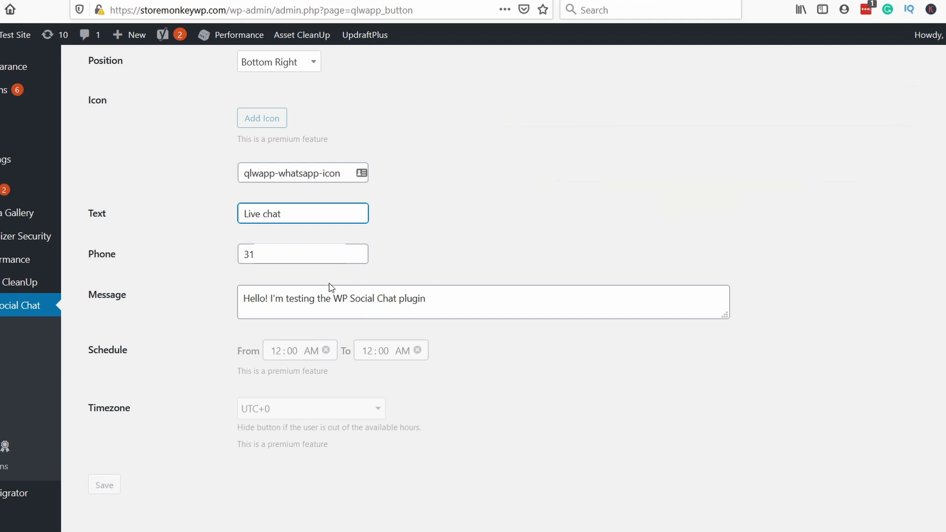
pyautogui.moveTo(438, 299); pyautogui.dragTo(167, 289)
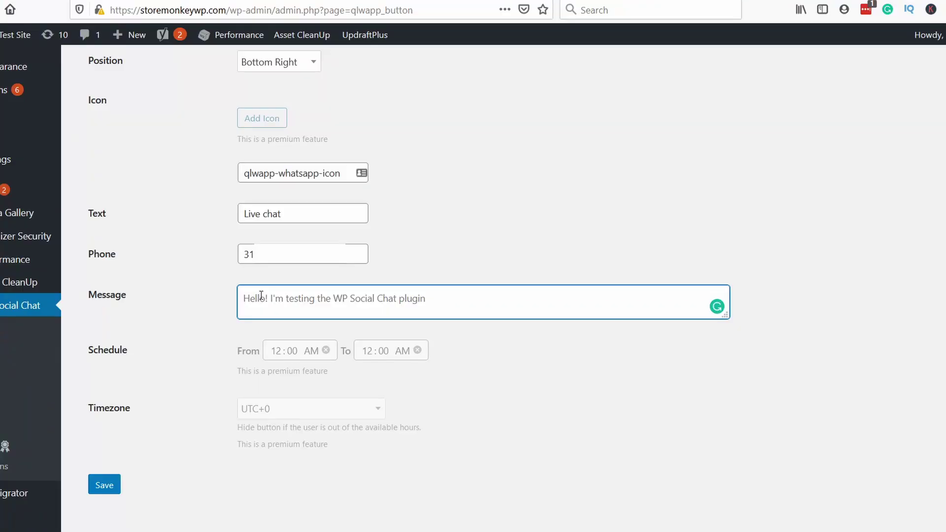
pyautogui.click(183, 284)
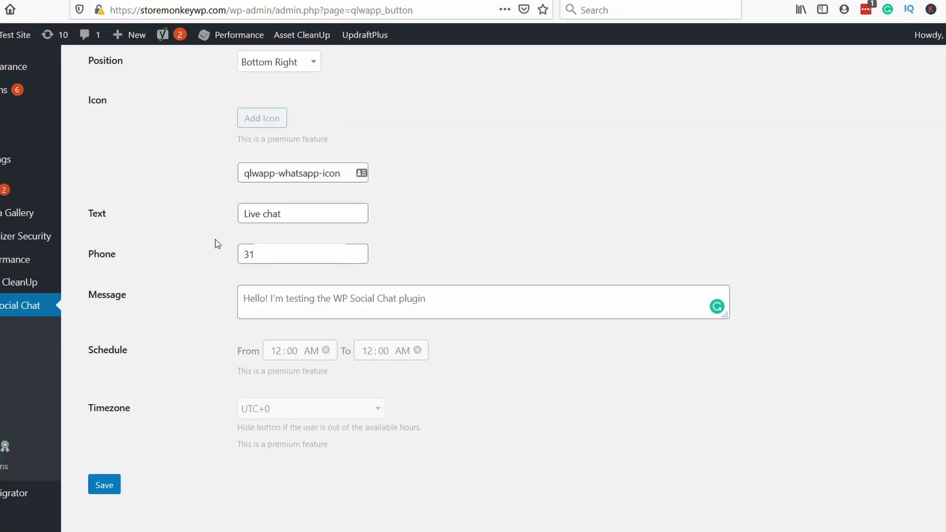
pyautogui.click(102, 487)
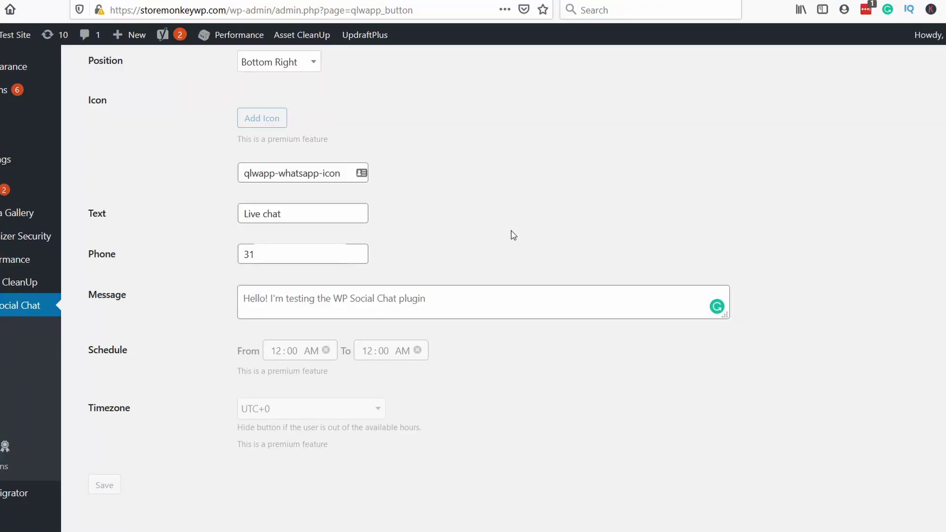
# Step: Enable the contact box in the plugin's Box settings, review its header, footer and response text, and save
pyautogui.scroll(5, 513, 235)
pyautogui.click(266, 223)
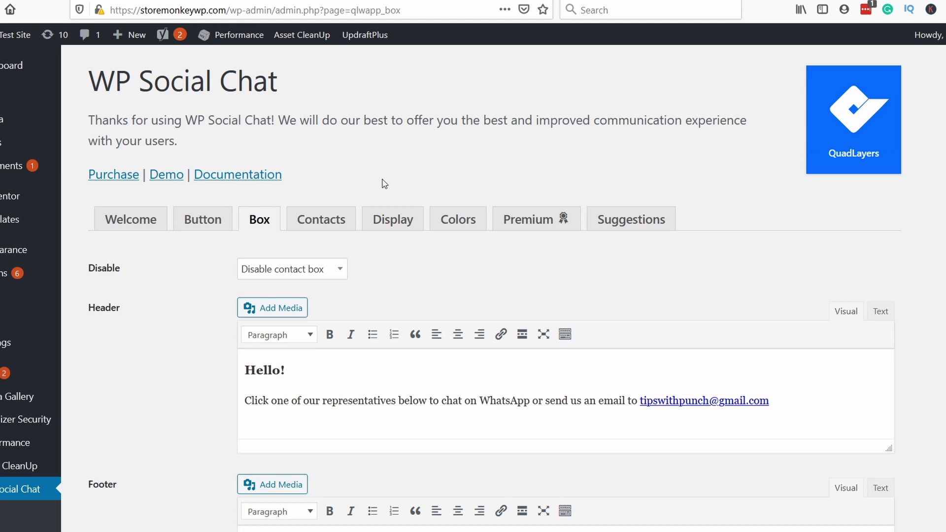
pyautogui.click(285, 274)
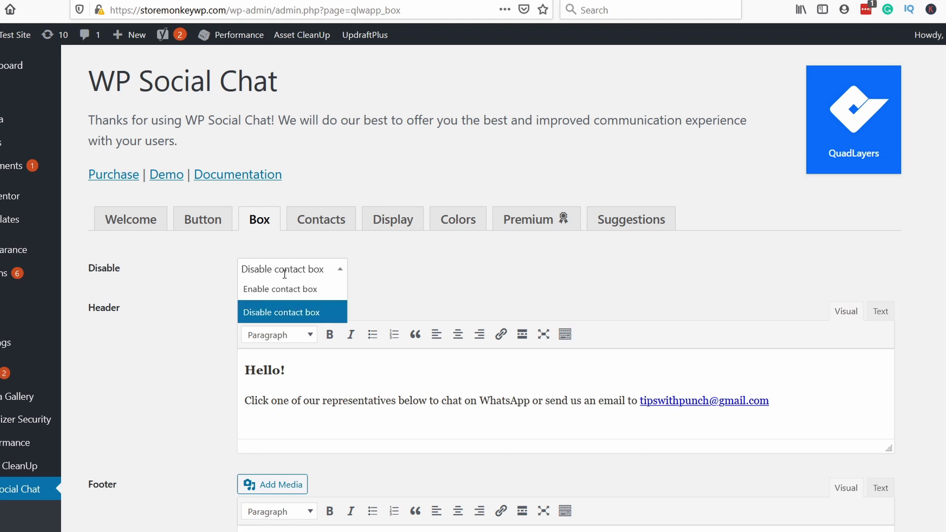
pyautogui.click(286, 291)
pyautogui.scroll(-3, 460, 288)
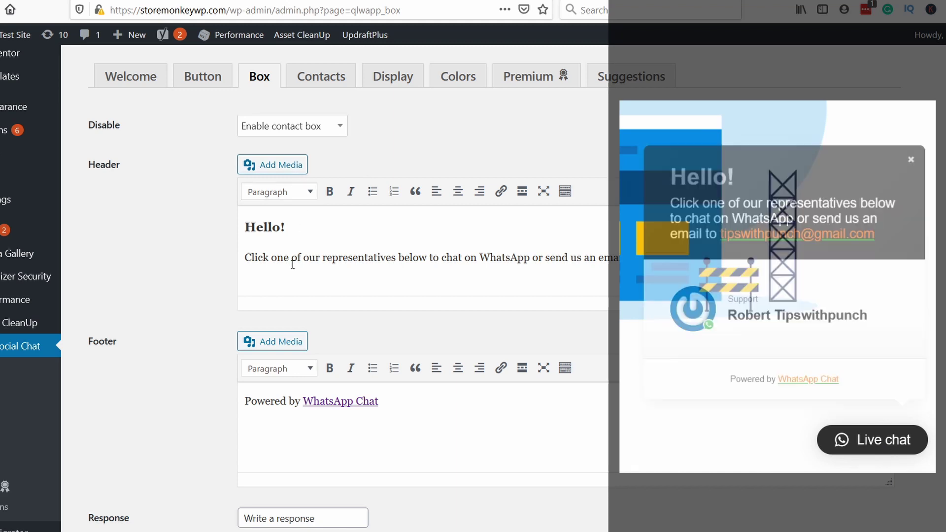
pyautogui.scroll(-2, 294, 261)
pyautogui.click(105, 486)
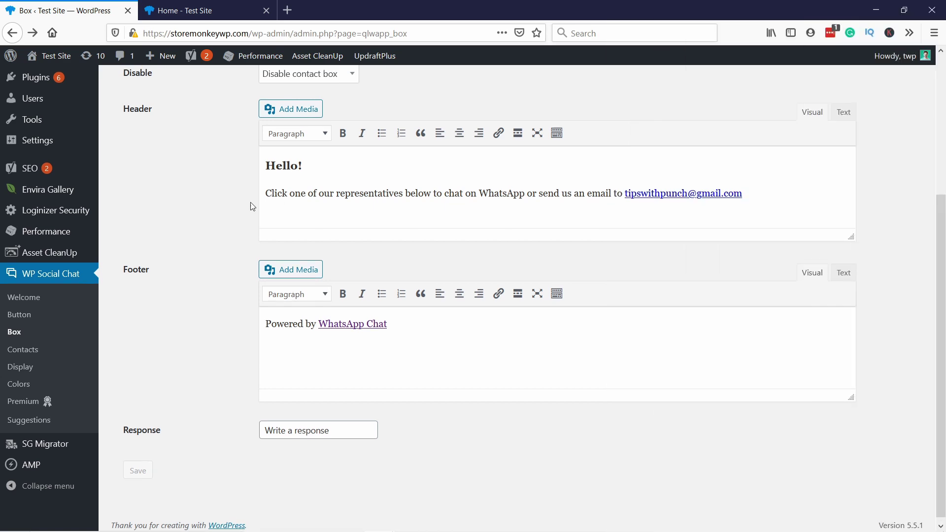
# Step: Edit the existing Support contact in the Contacts settings, replacing its first and last name and keeping its phone number field
pyautogui.scroll(5, 252, 207)
pyautogui.click(334, 224)
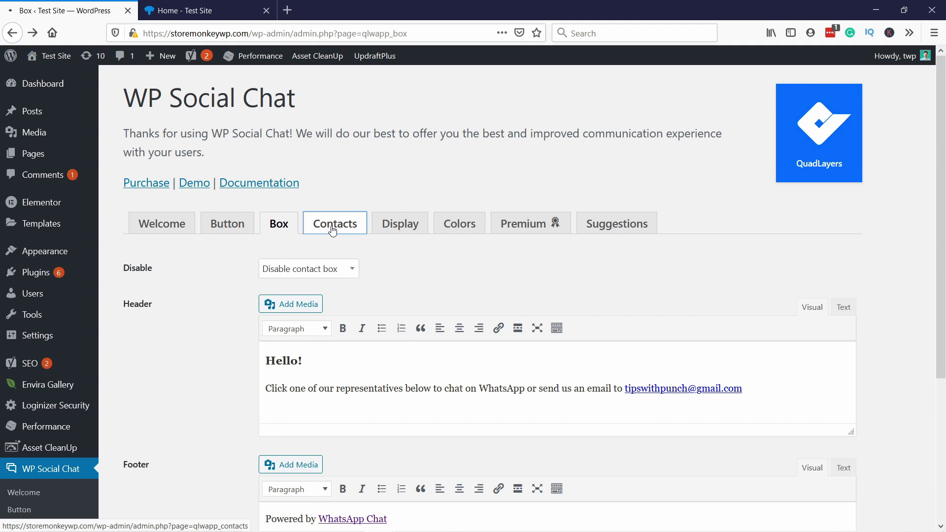
pyautogui.scroll(-5, 332, 229)
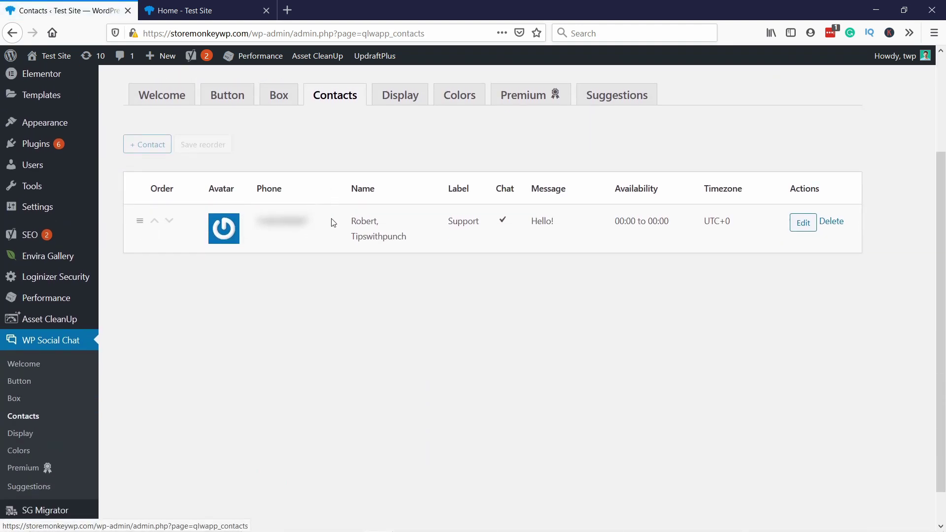
pyautogui.scroll(2, 450, 249)
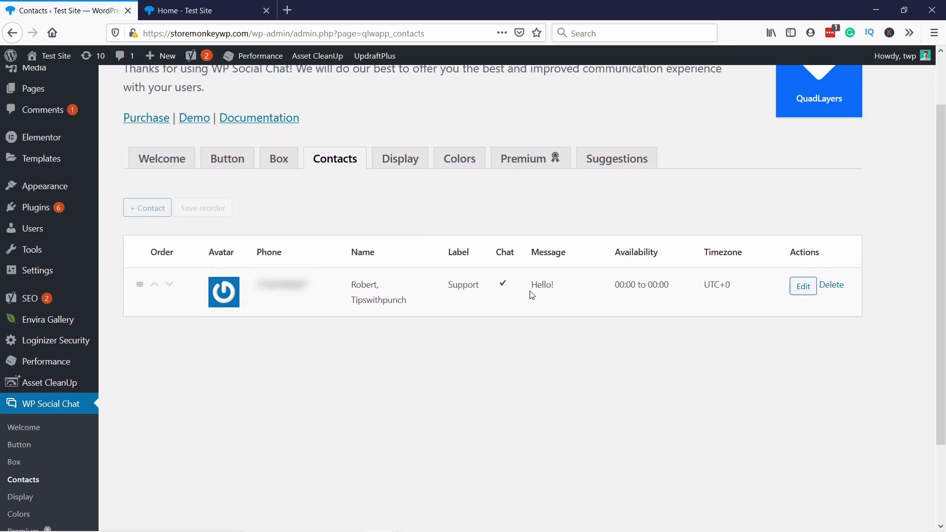
pyautogui.click(802, 286)
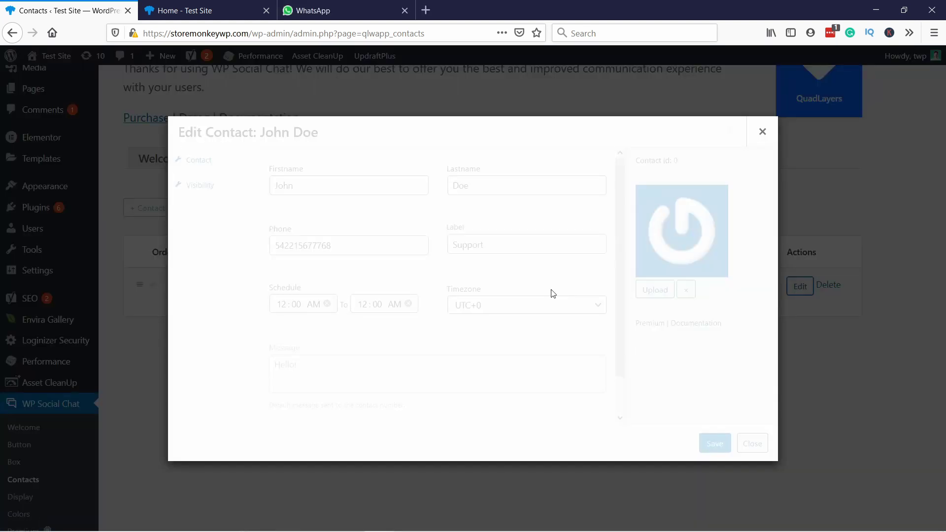
pyautogui.moveTo(308, 189); pyautogui.dragTo(221, 182)
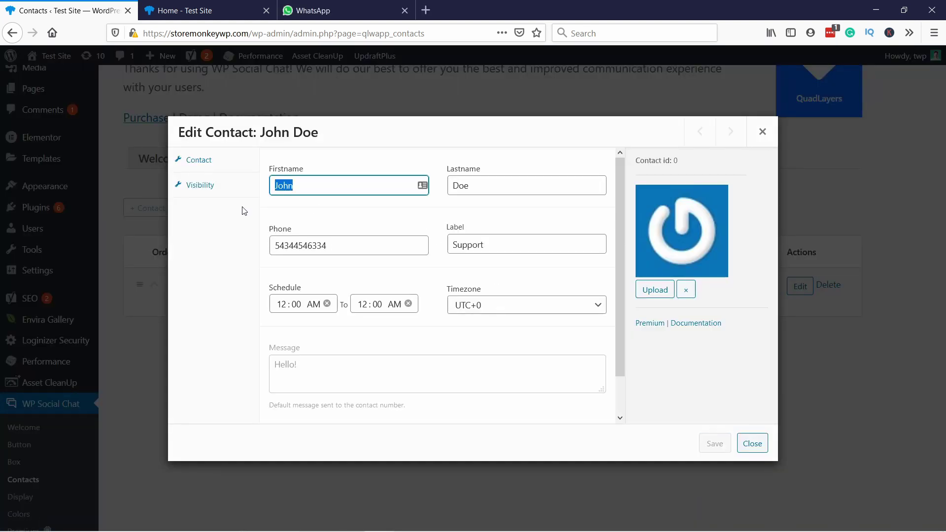
pyautogui.write('Robert')
pyautogui.doubleClick(481, 185)
pyautogui.write('Tip')
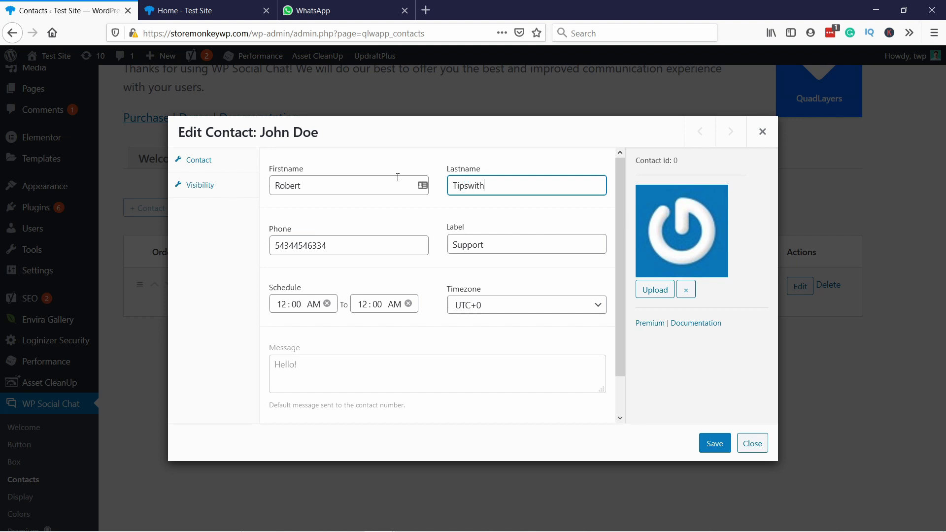
pyautogui.doubleClick(325, 248)
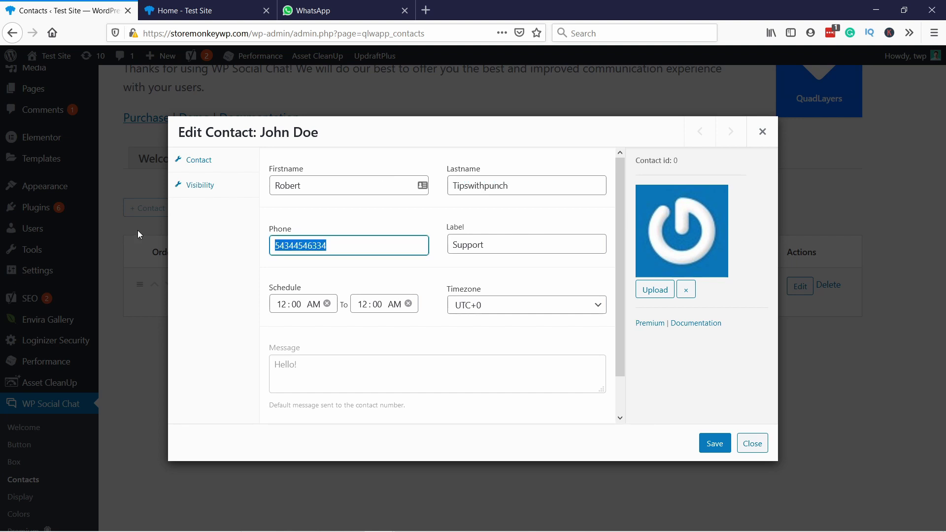
pyautogui.click(138, 230)
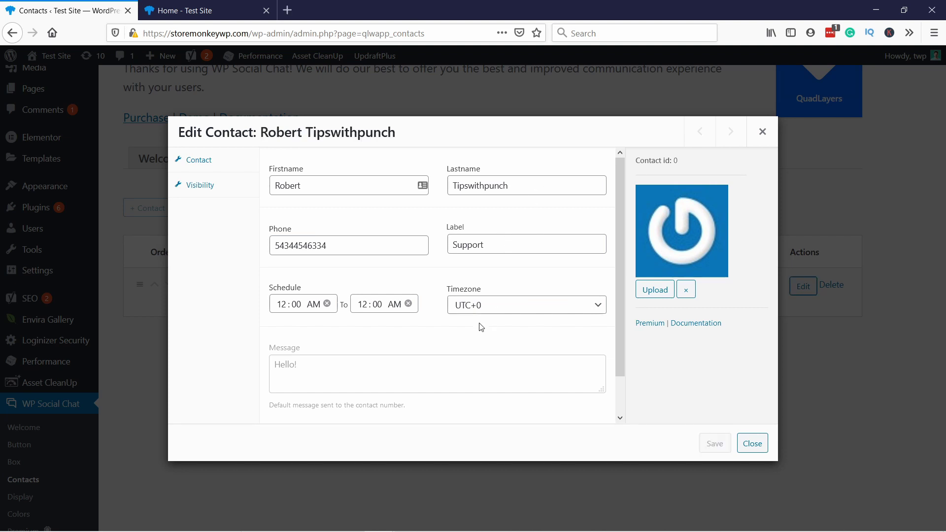
# Step: Try the blog target in the contact's Visibility settings, remove it and close the contact editor without saving
pyautogui.click(210, 197)
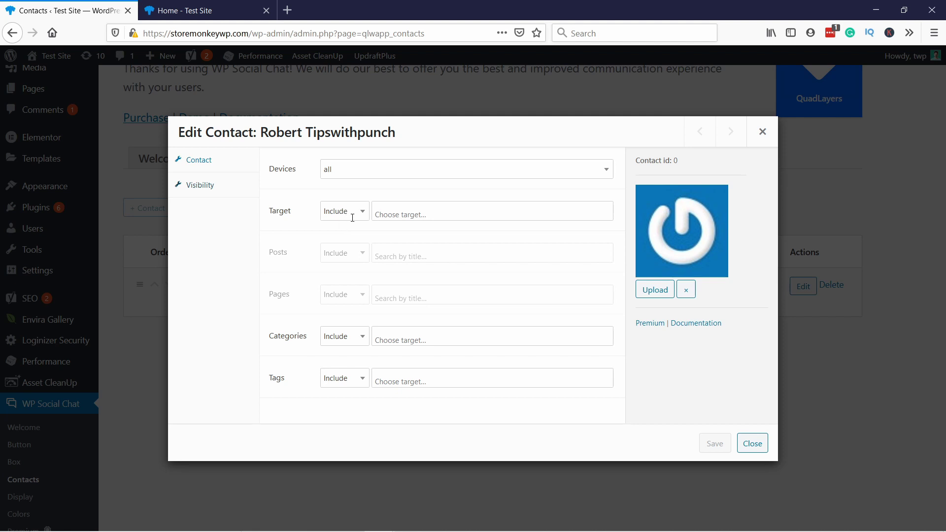
pyautogui.click(407, 212)
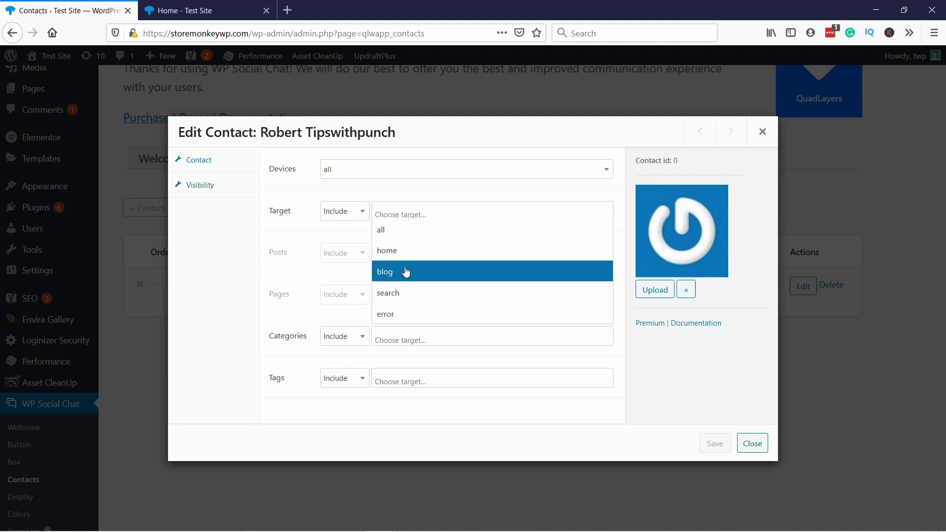
pyautogui.click(407, 272)
pyautogui.click(381, 211)
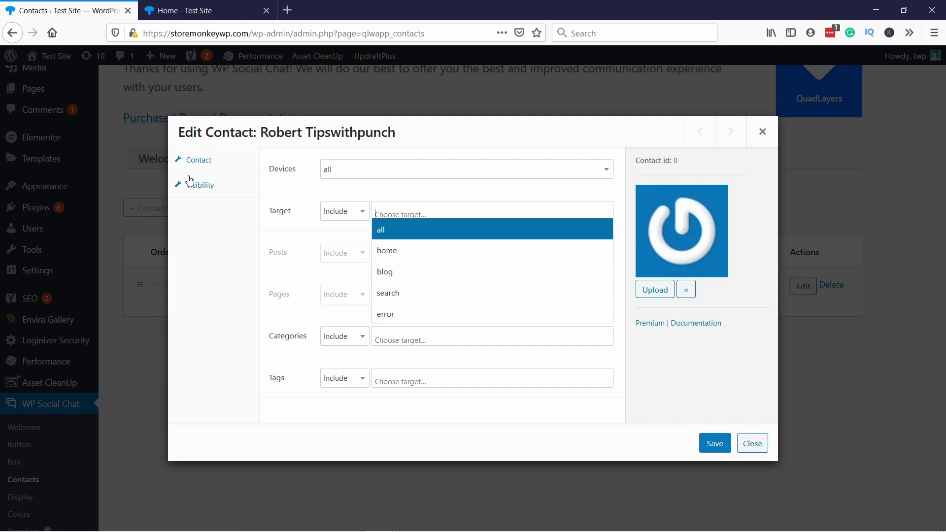
pyautogui.click(232, 256)
pyautogui.click(753, 443)
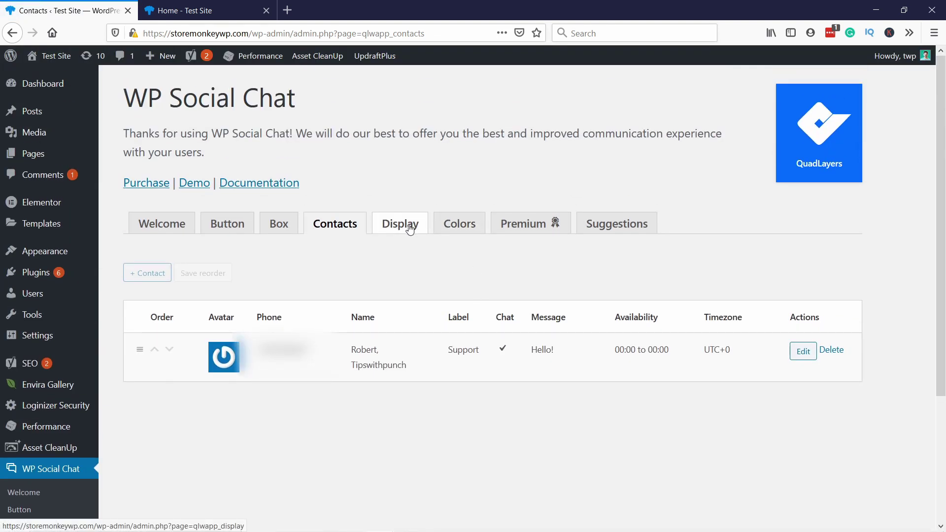
# Step: Look over the Display settings, set the Background color to #4fce5d in the Colors settings and save
pyautogui.click(410, 229)
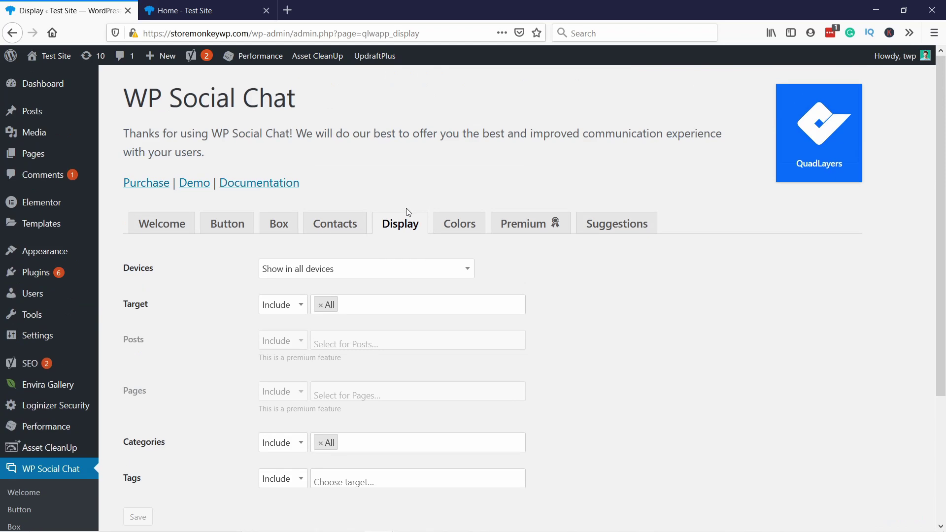
pyautogui.click(458, 220)
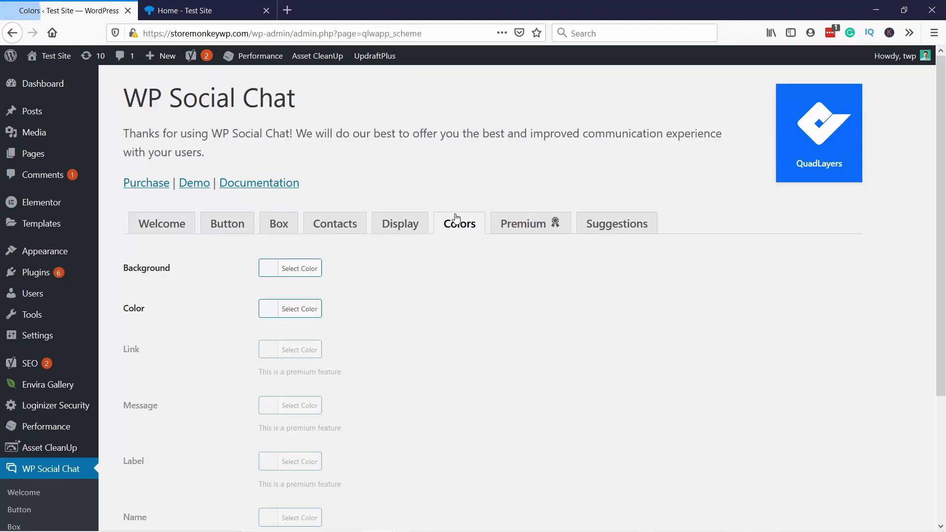
pyautogui.click(277, 270)
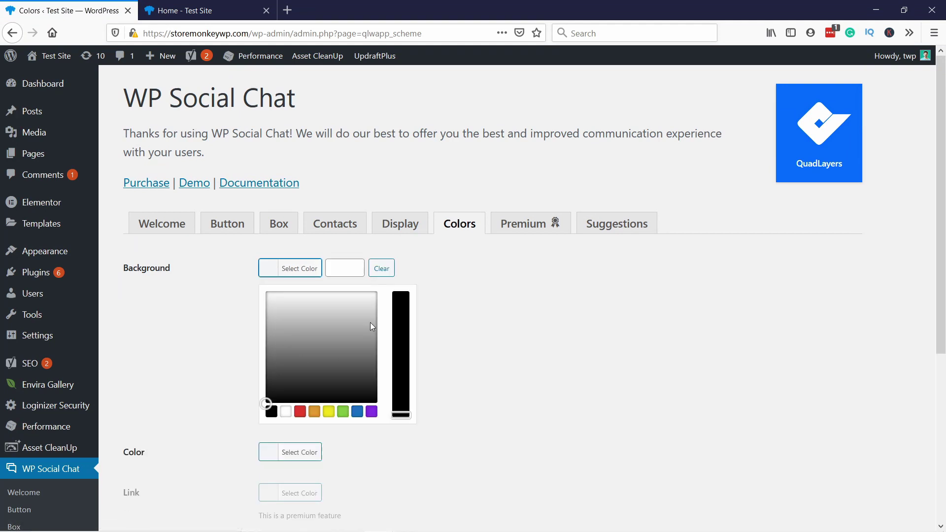
pyautogui.click(342, 412)
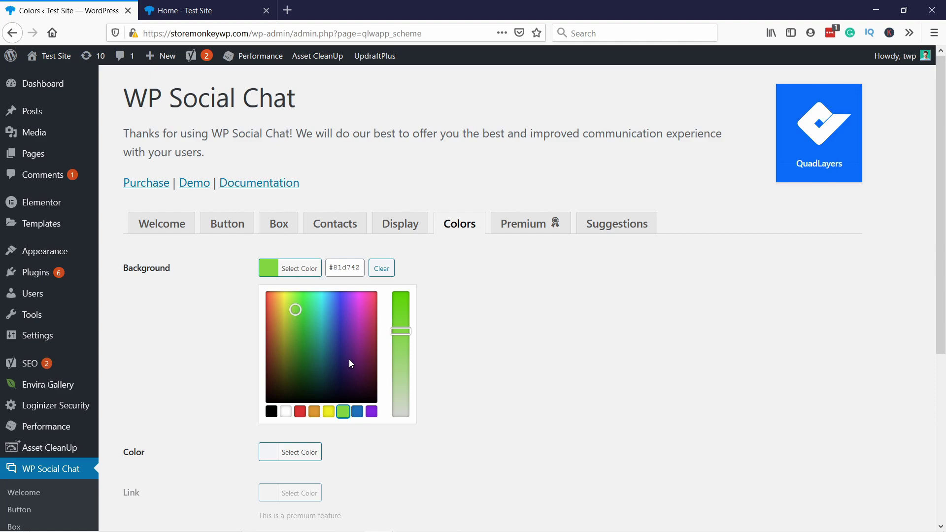
pyautogui.moveTo(399, 333); pyautogui.dragTo(401, 329)
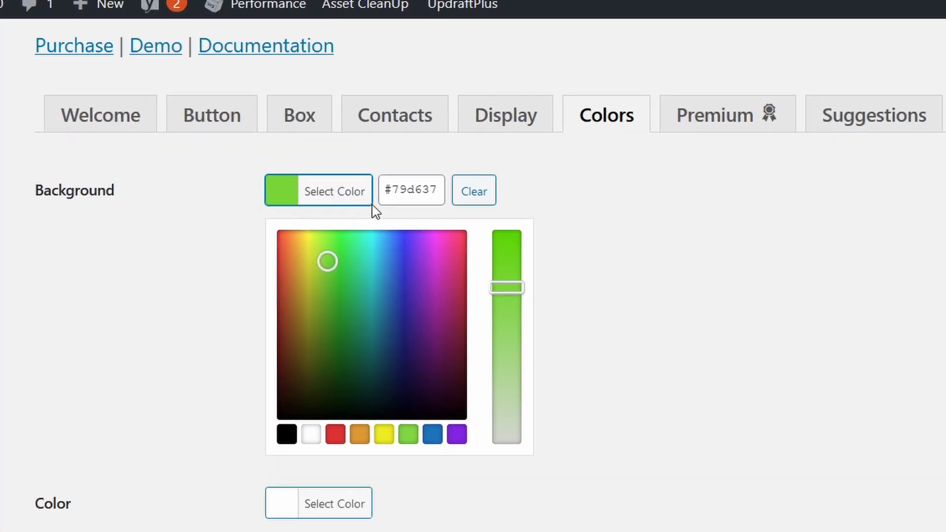
pyautogui.write('#4fce5d')
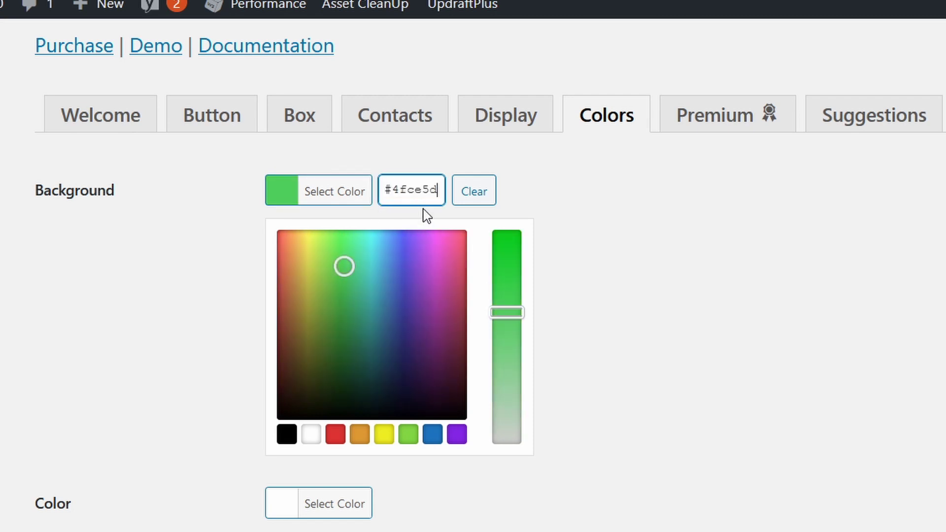
pyautogui.scroll(-2, 320, 480)
pyautogui.click(320, 480)
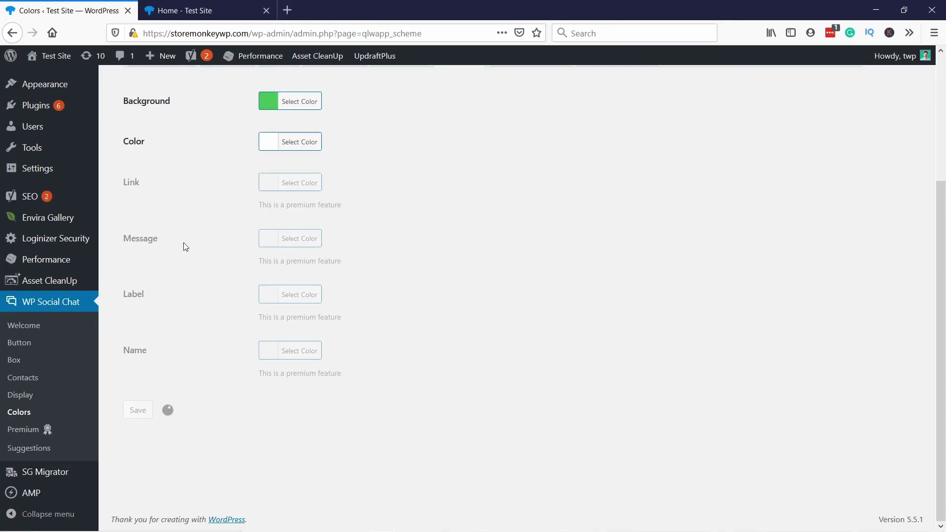
# Step: Reload the site's home page in its open tab to check the chat button's new colors
pyautogui.click(223, 10)
pyautogui.click(232, 31)
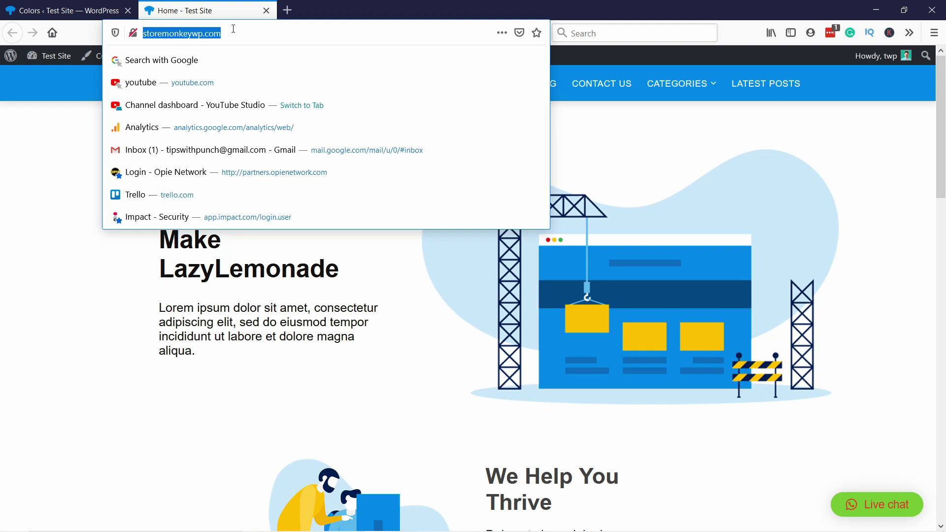
pyautogui.press('Return')
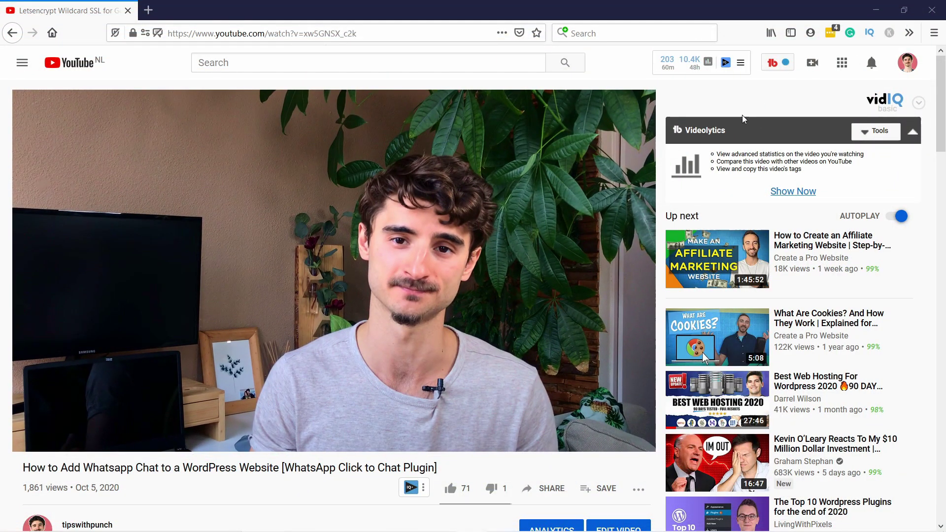
# Step: Open the QuadLayers WhatsApp Chat product page, compare the license plans and take the Personal one-site license to checkout
pyautogui.scroll(-5, 662, 155)
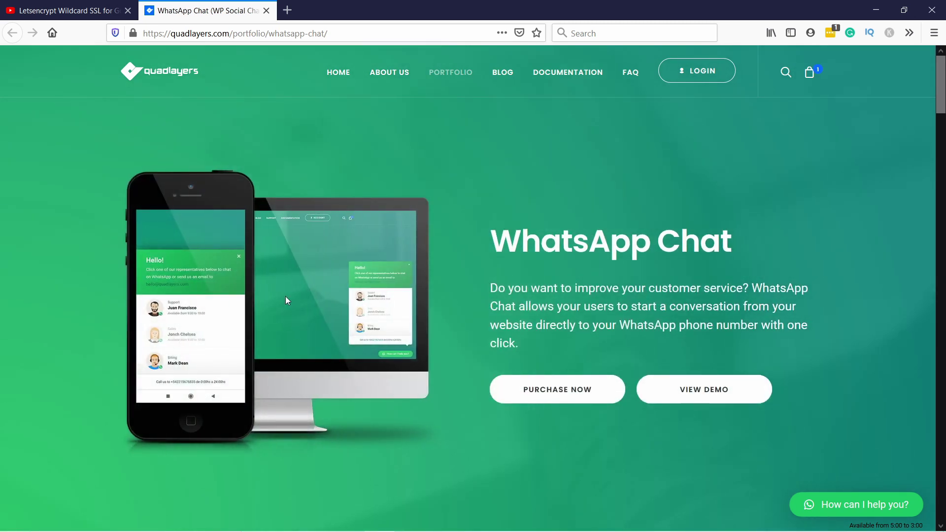
pyautogui.scroll(-10, 291, 290)
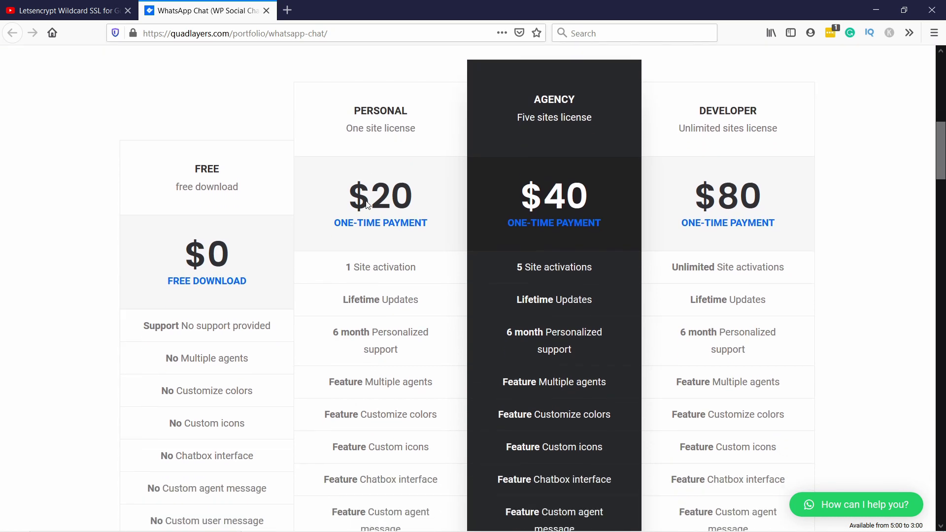
pyautogui.scroll(-4, 365, 205)
pyautogui.scroll(1, 369, 113)
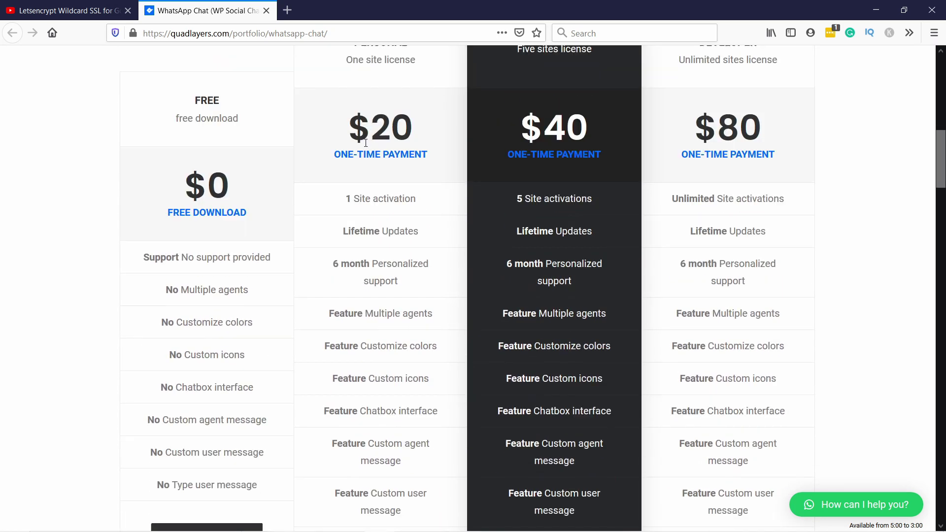
pyautogui.scroll(-5, 365, 138)
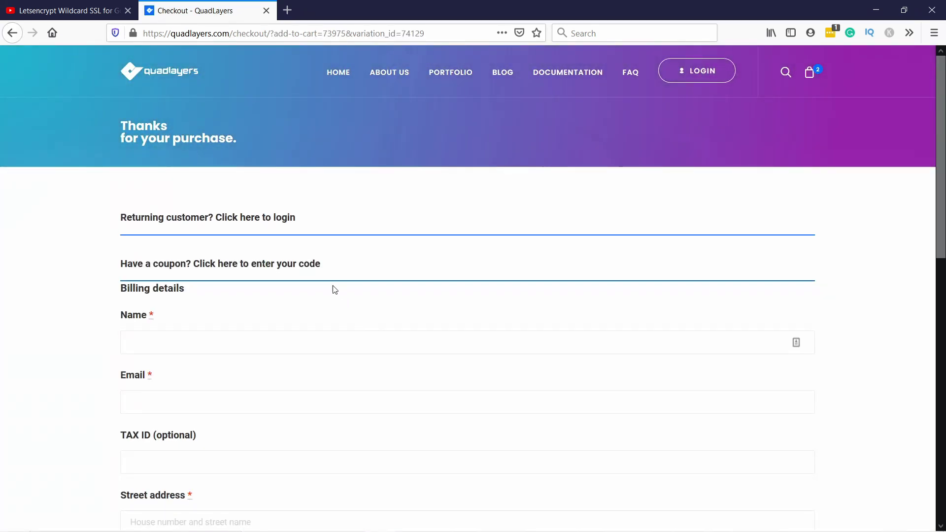
# Step: Apply the coupon code tipswithpunch_20 at checkout and review the order summary
pyautogui.click(217, 270)
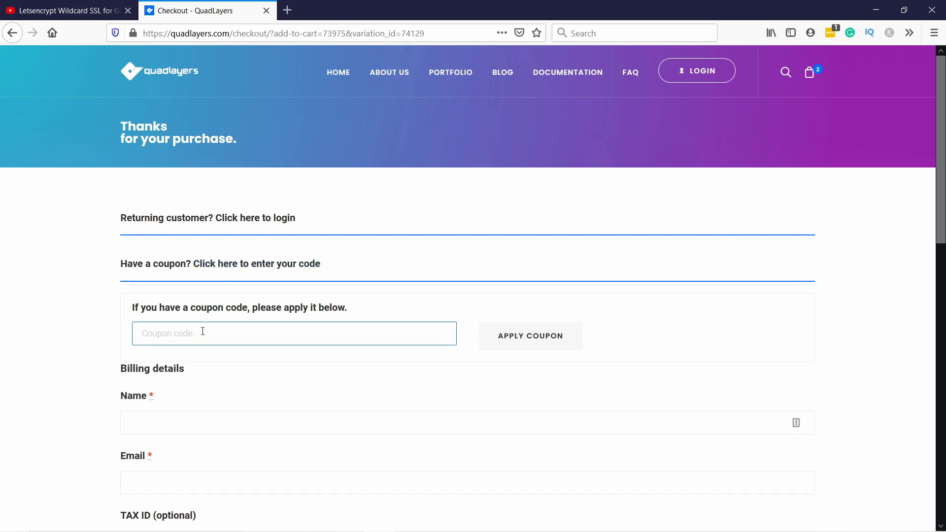
pyautogui.click(537, 339)
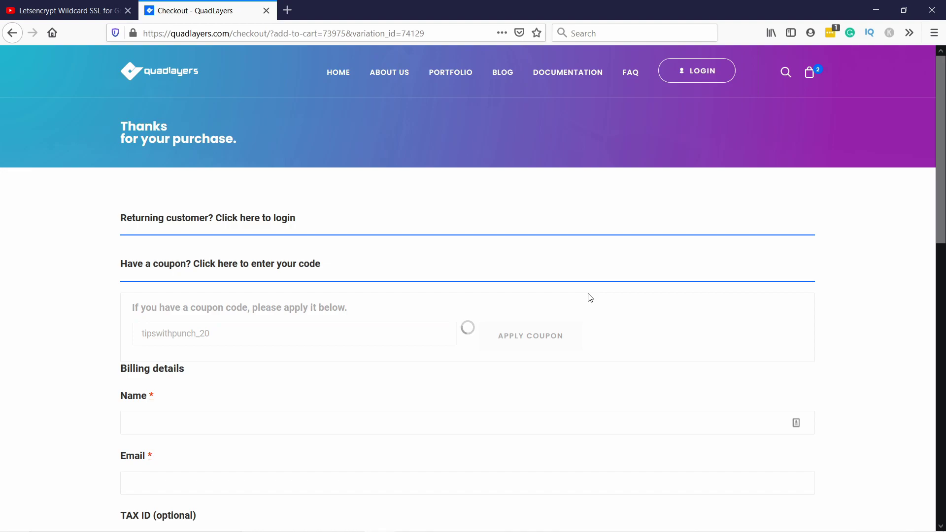
pyautogui.scroll(-3, 847, 222)
pyautogui.scroll(-10, 847, 226)
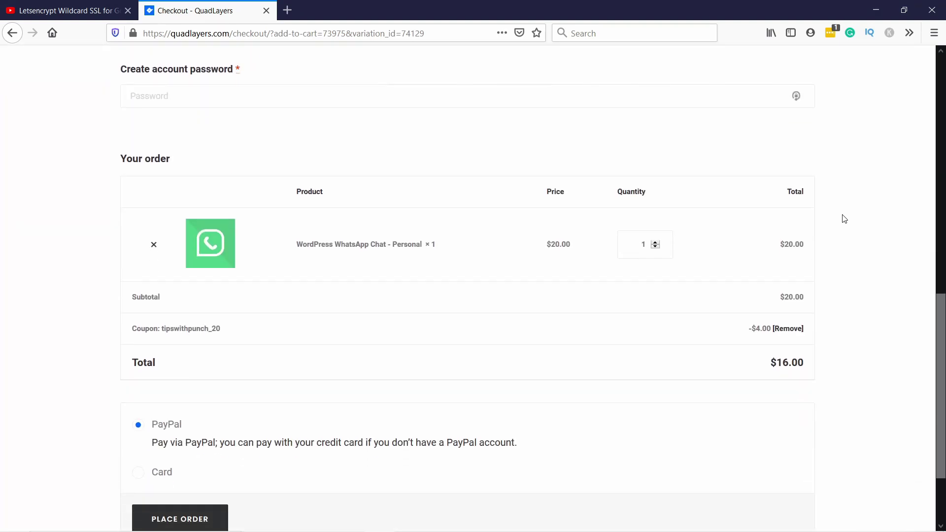